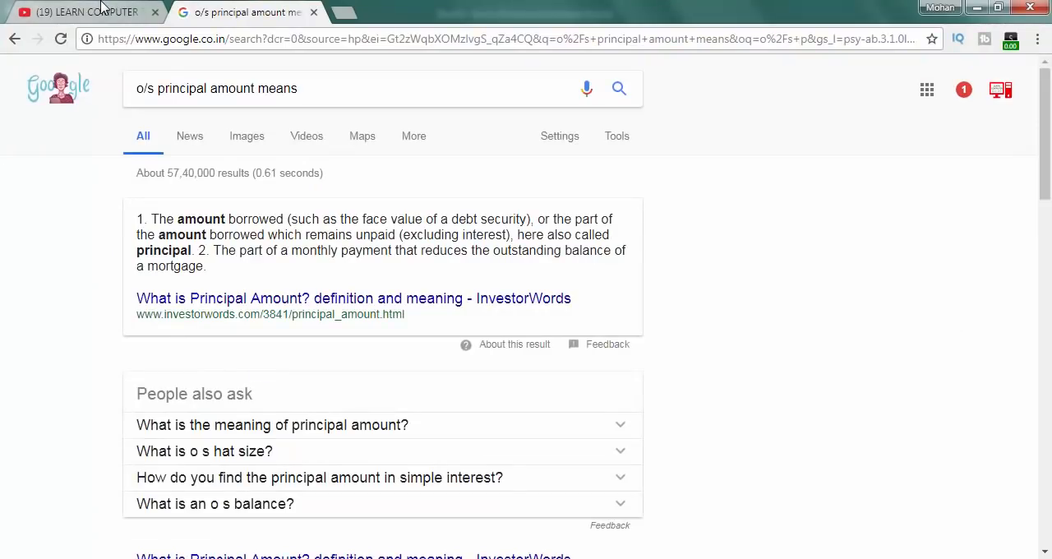
left_click(99, 12)
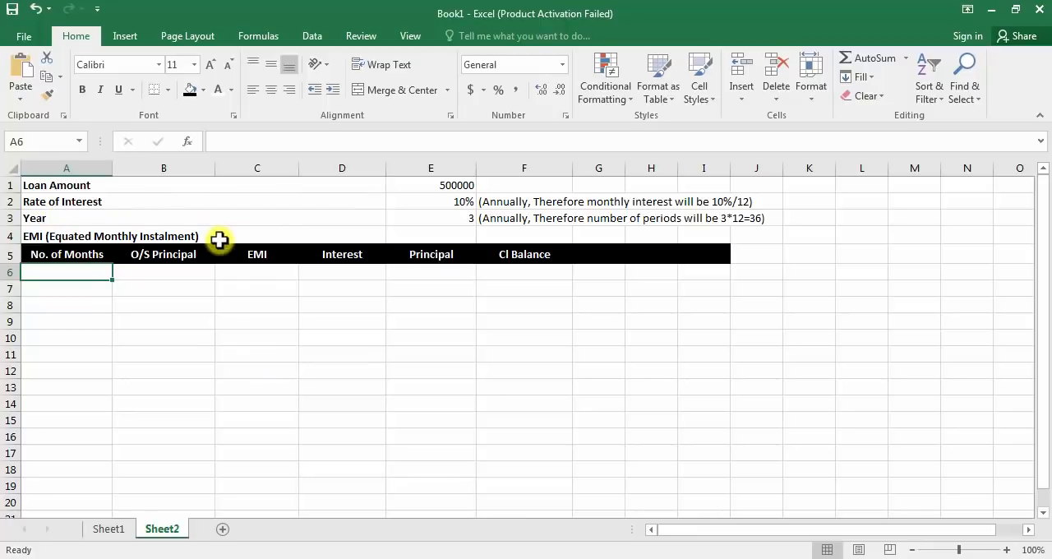
Step: Review the loan amount, annual interest rate, loan years with their monthly-conversion notes, and the empty EMI cell on Sheet2
left_click(379, 185)
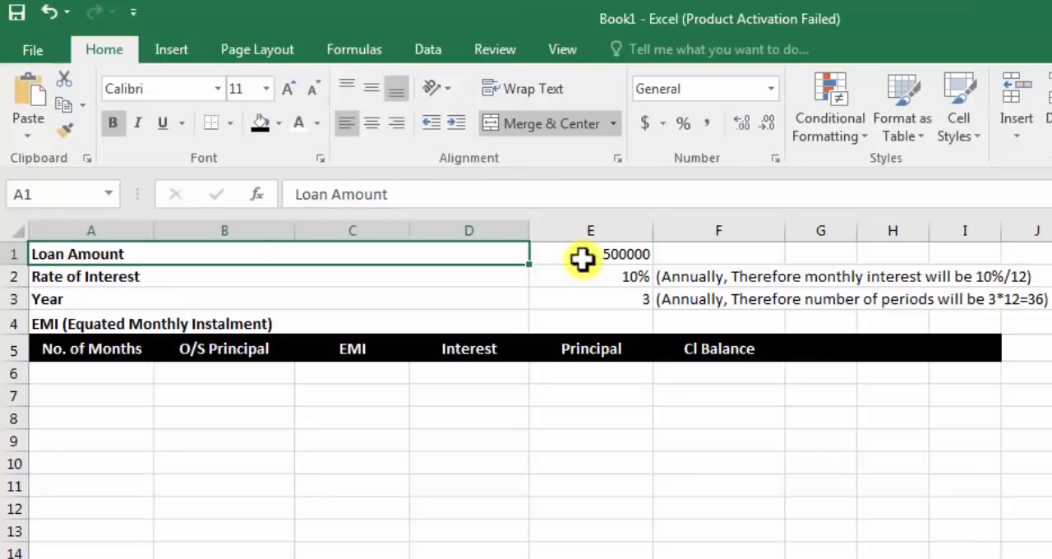
left_click(425, 188)
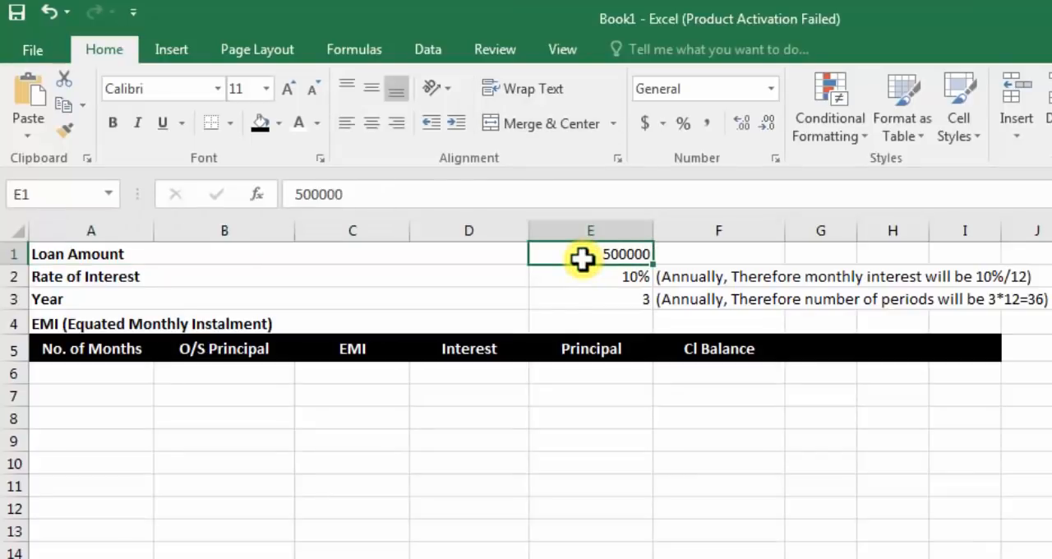
left_click(412, 276)
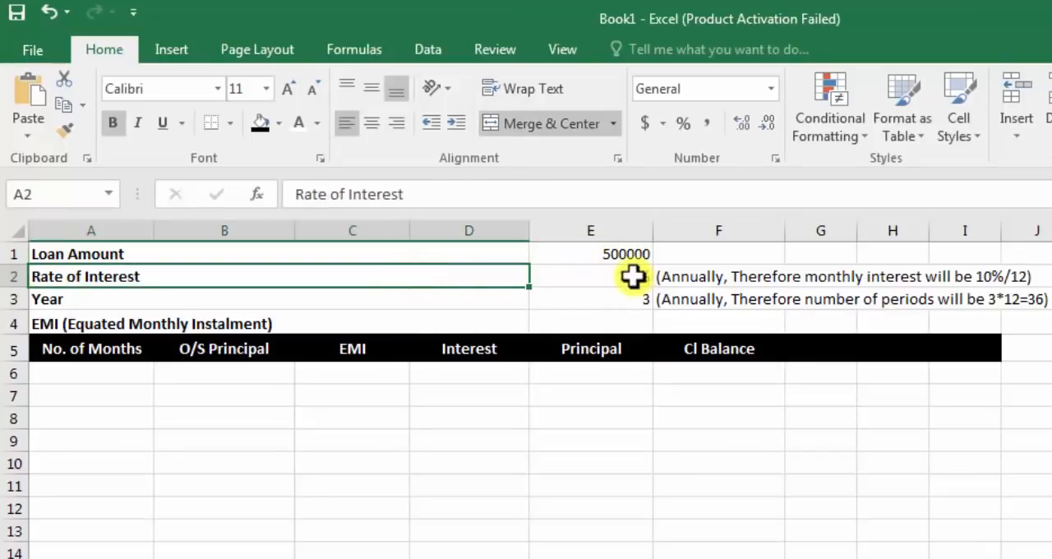
left_click(596, 278)
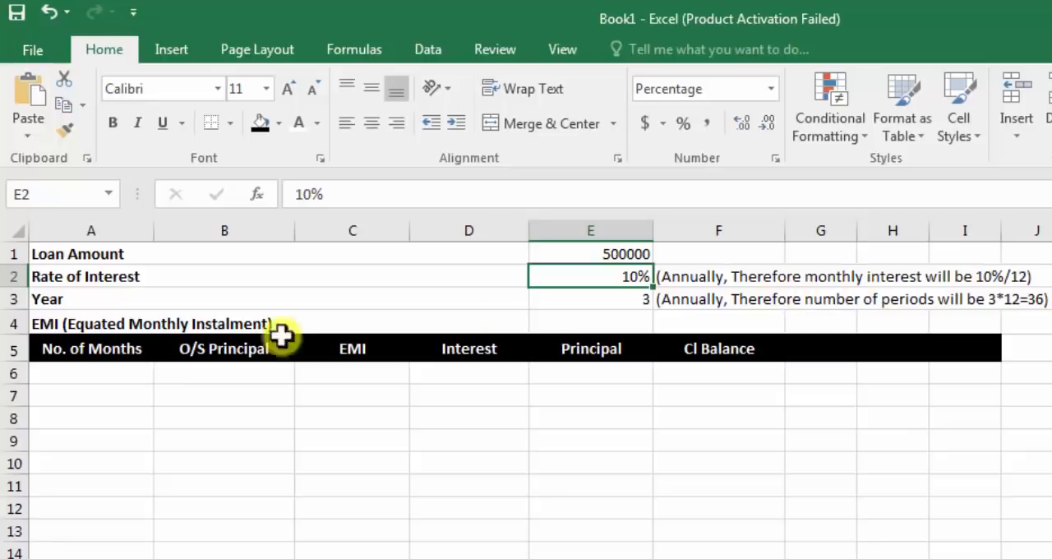
left_click(198, 301)
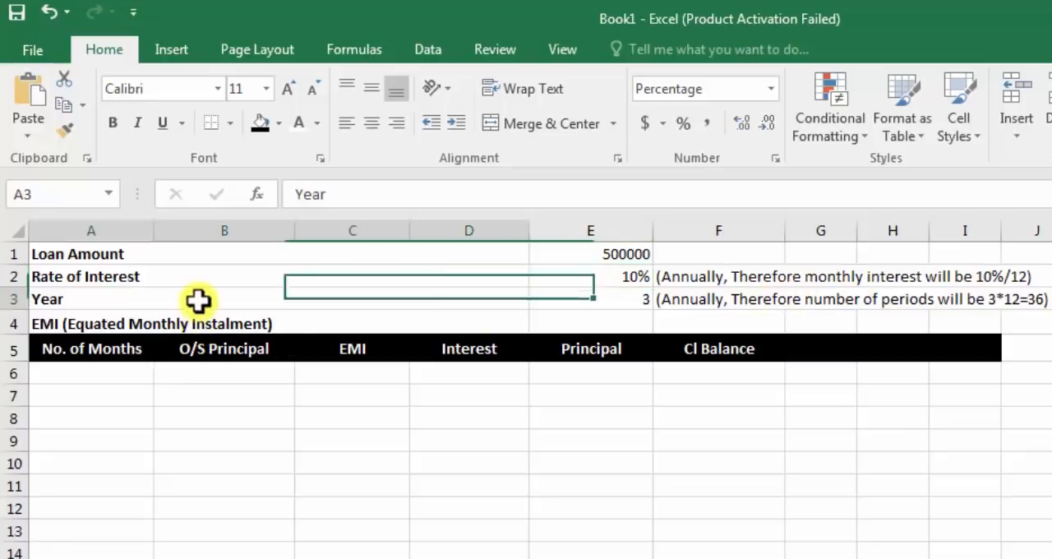
left_click(612, 303)
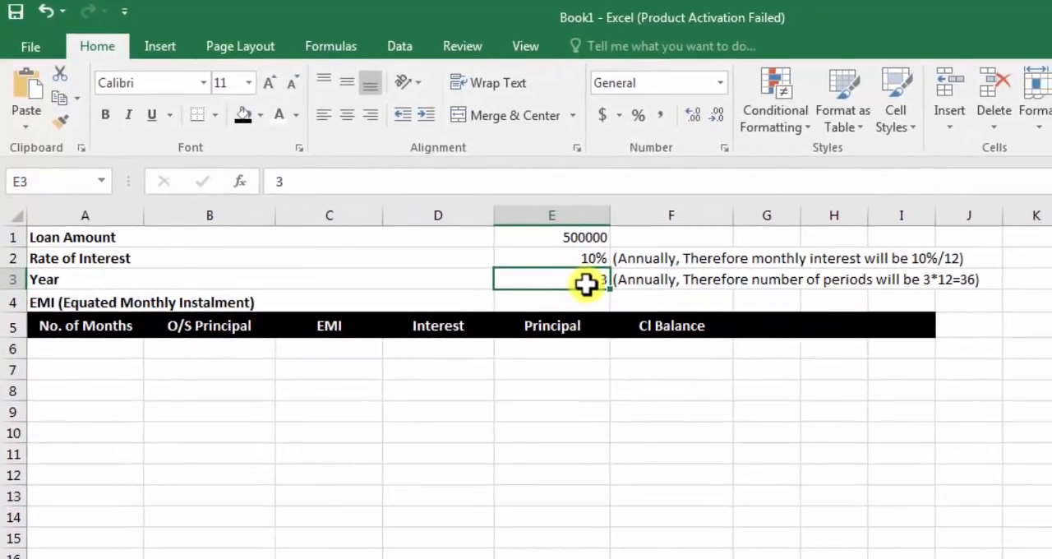
left_click(933, 279)
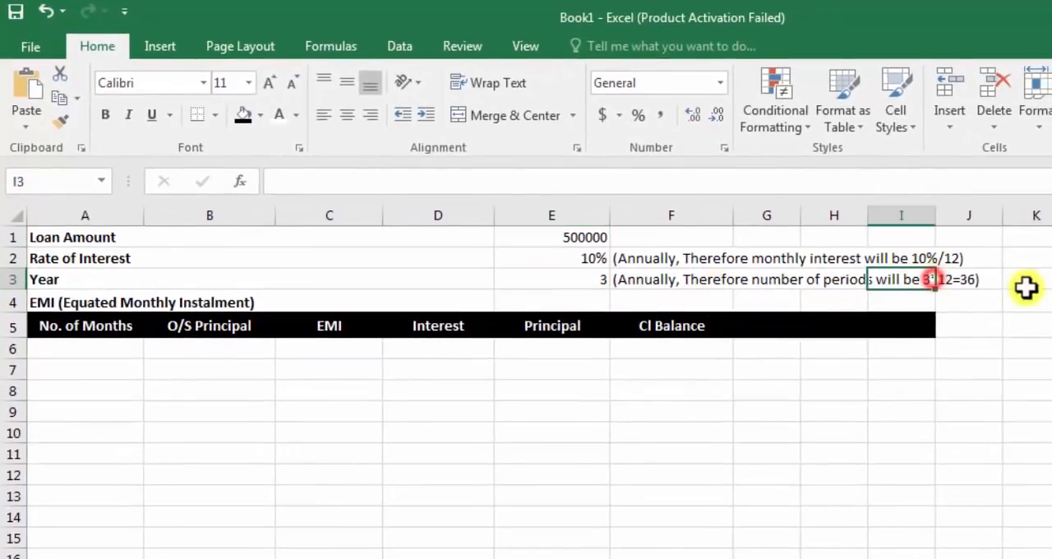
left_click(1005, 293)
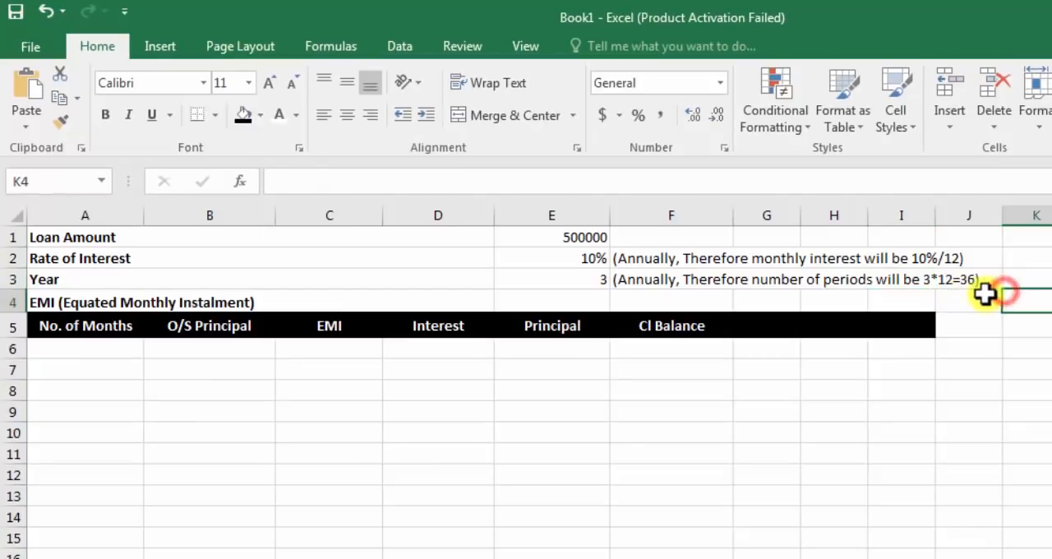
left_click(949, 285)
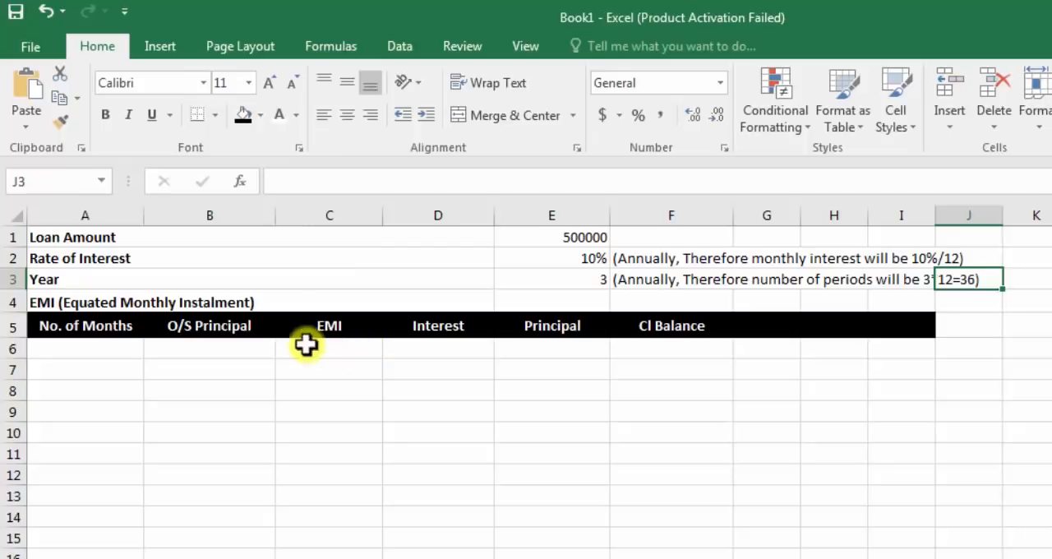
left_click(73, 302)
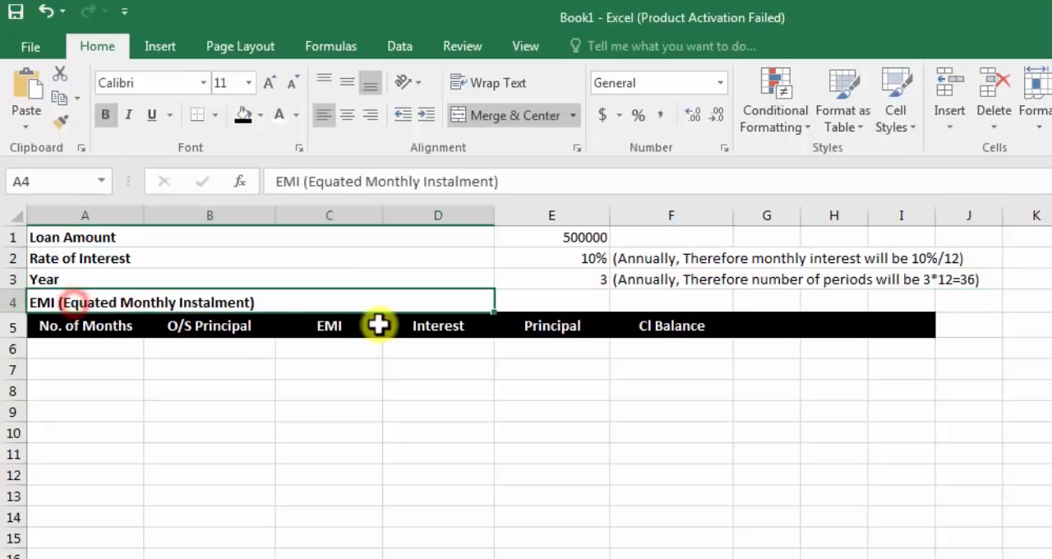
left_click(579, 301)
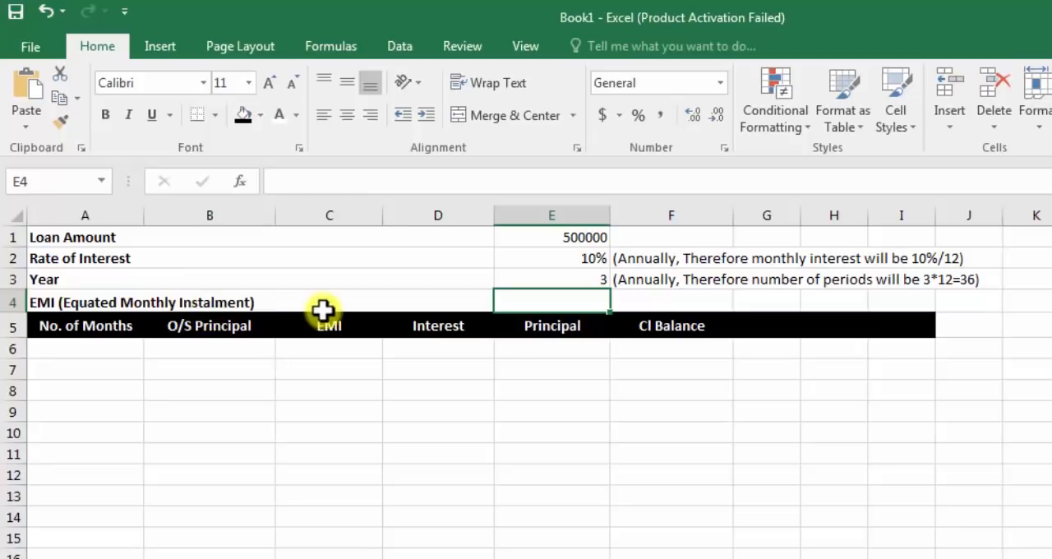
left_click(593, 236)
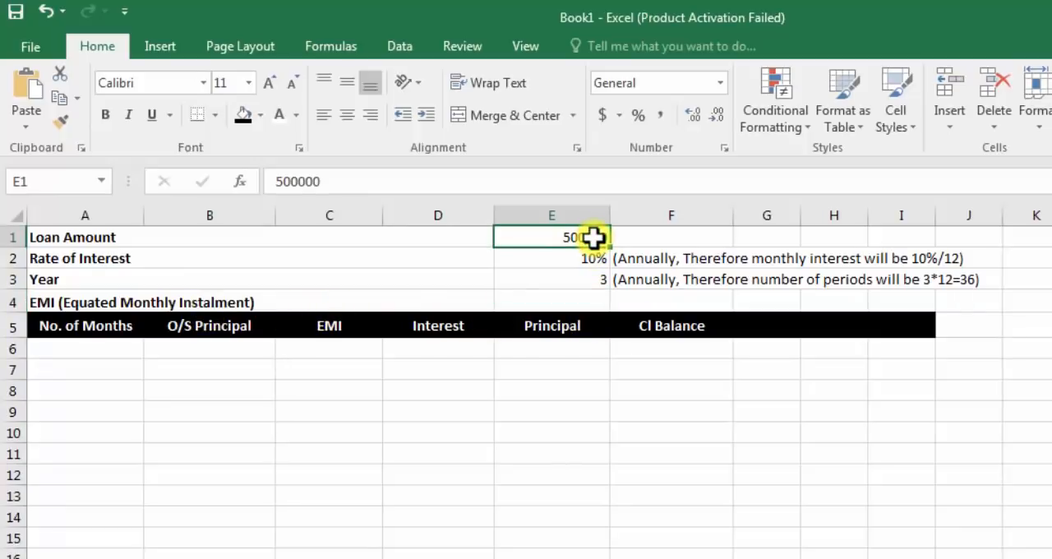
Step: Calculate the equated monthly instalment in cell E4 with the formula =PMT(E2/12,E3*12,-E1)
left_click(580, 302)
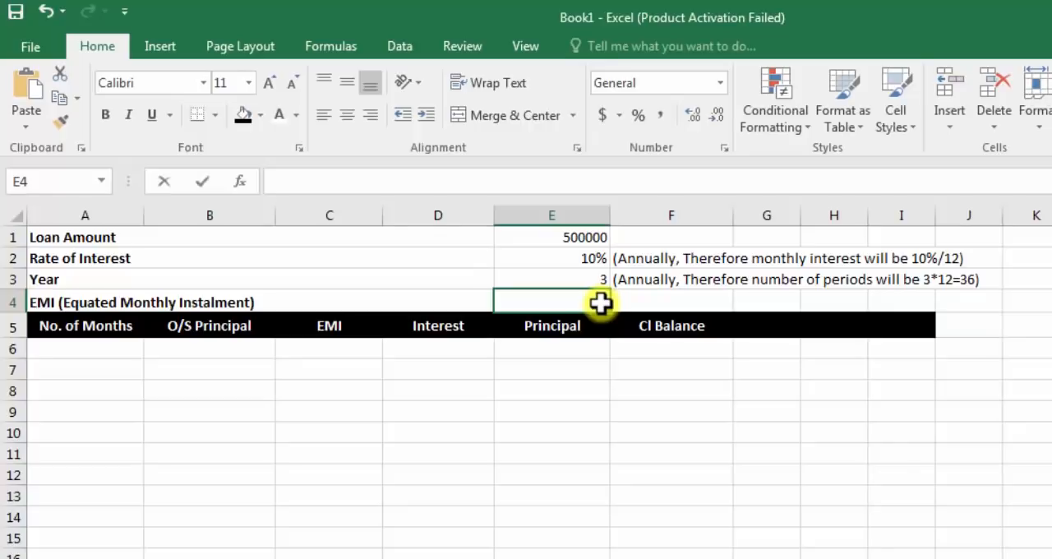
type("=")
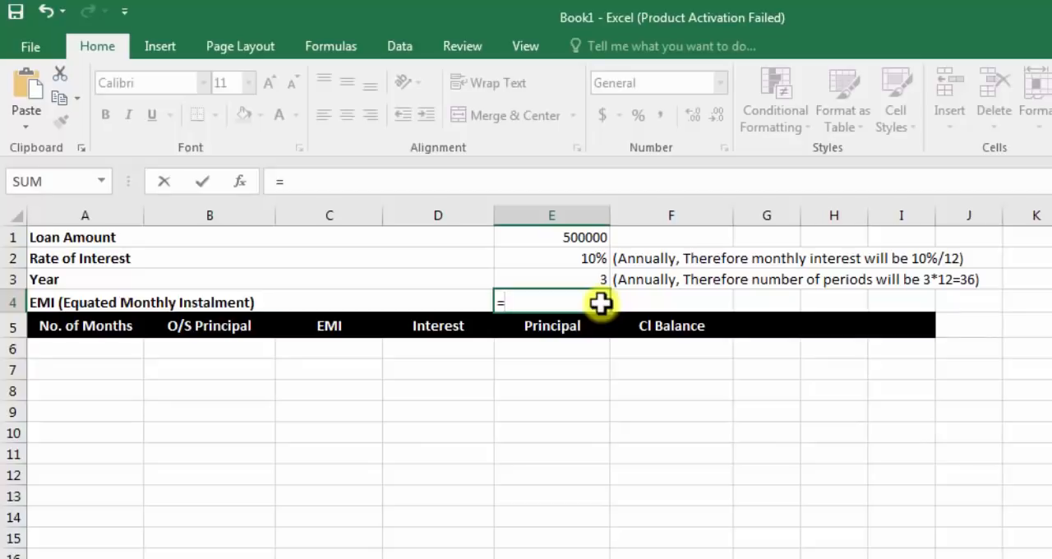
type("pm")
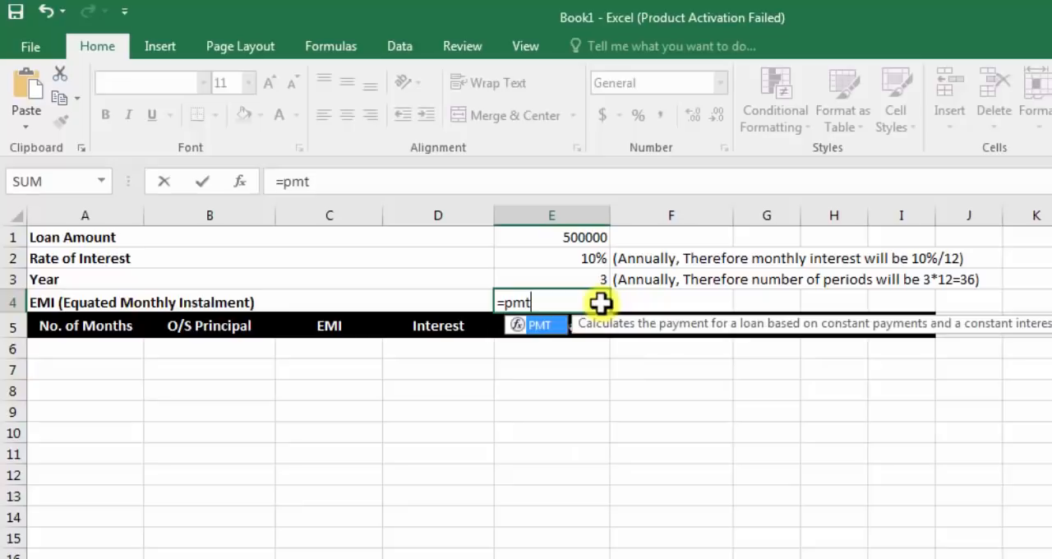
type("t(")
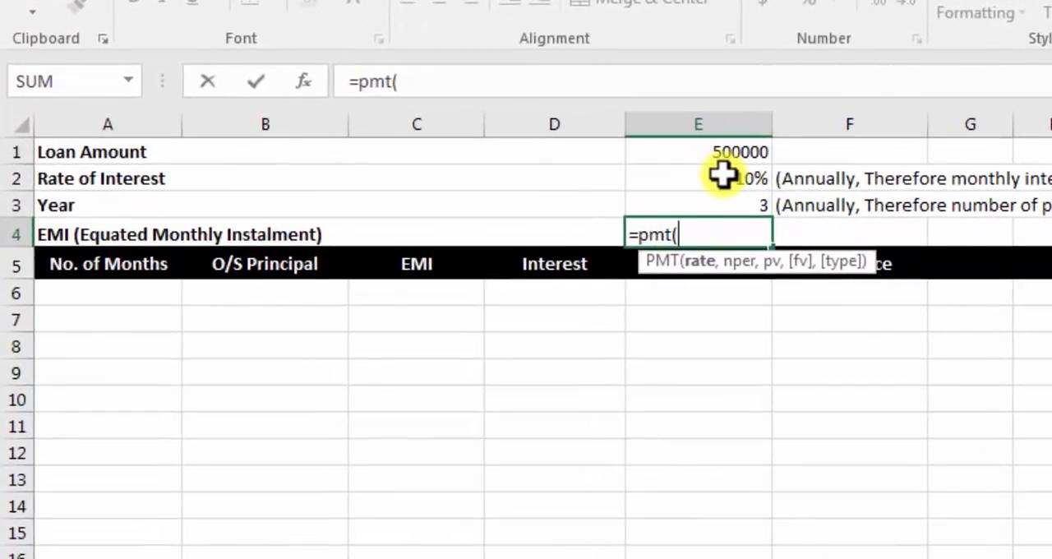
left_click(721, 174)
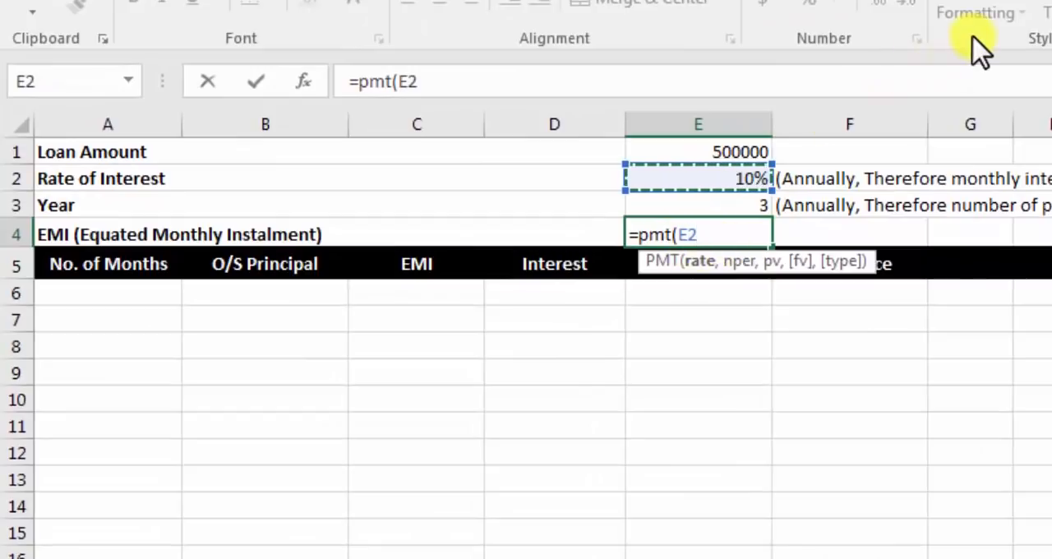
type("/12")
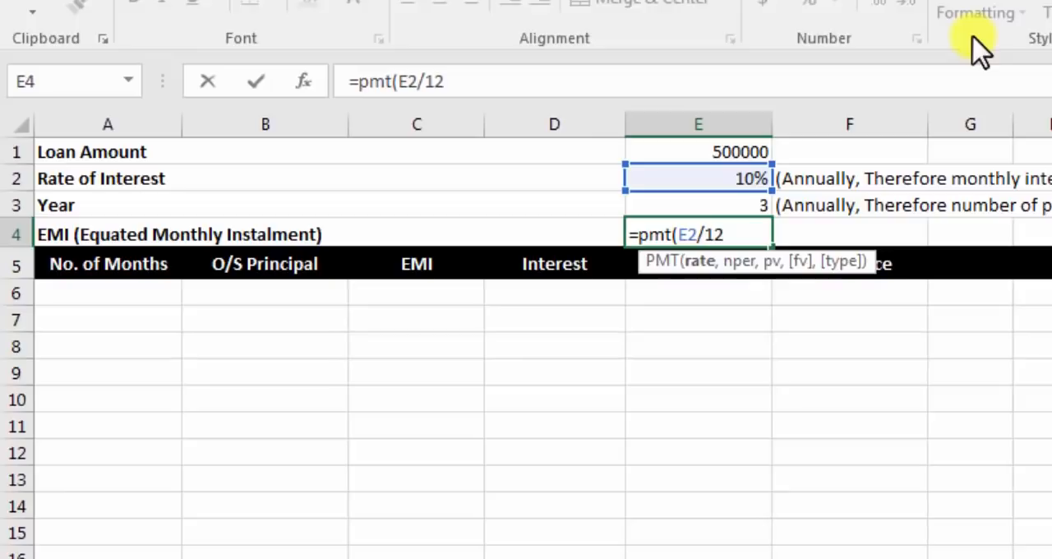
type(",")
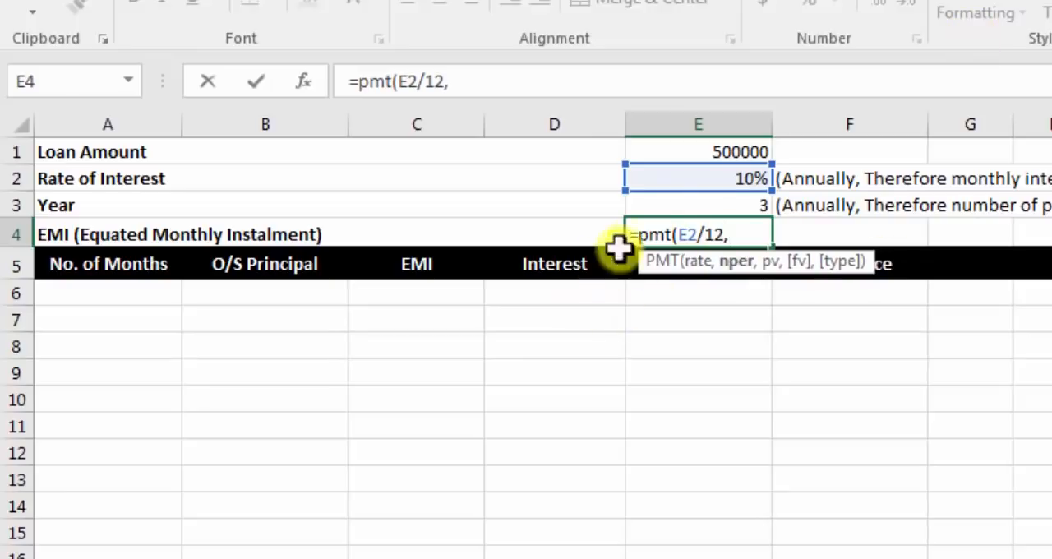
left_click(686, 202)
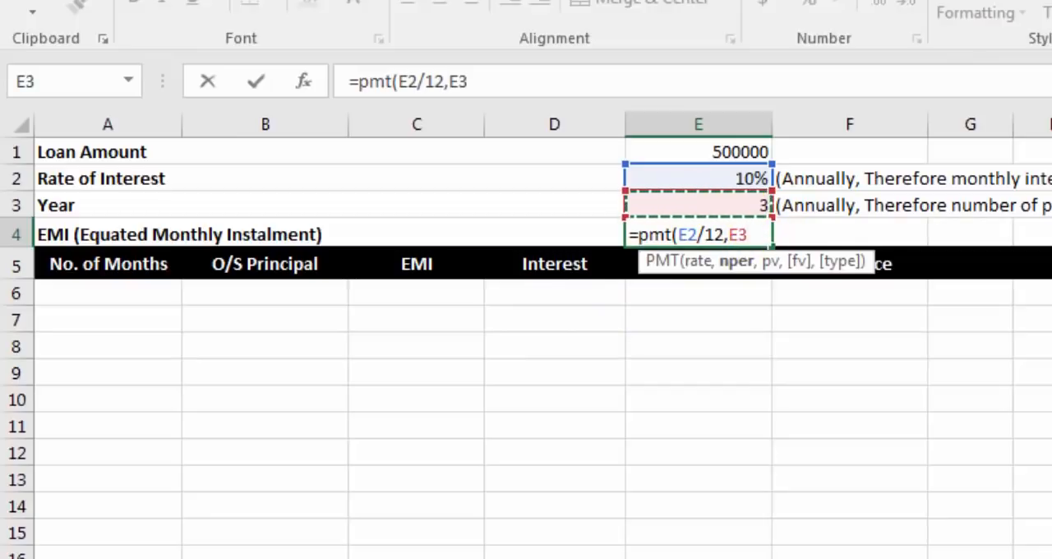
type("*12,")
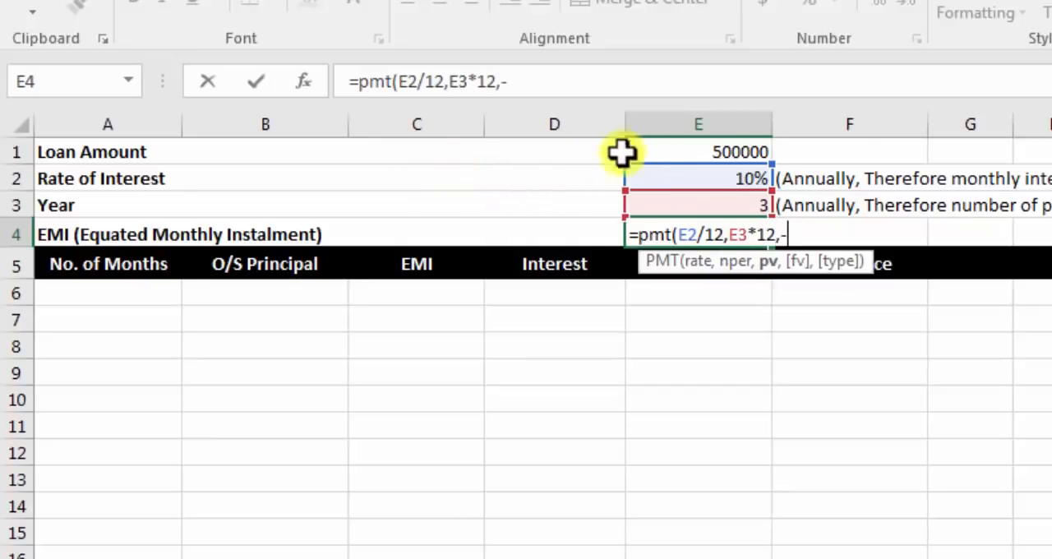
type("-")
left_click(698, 148)
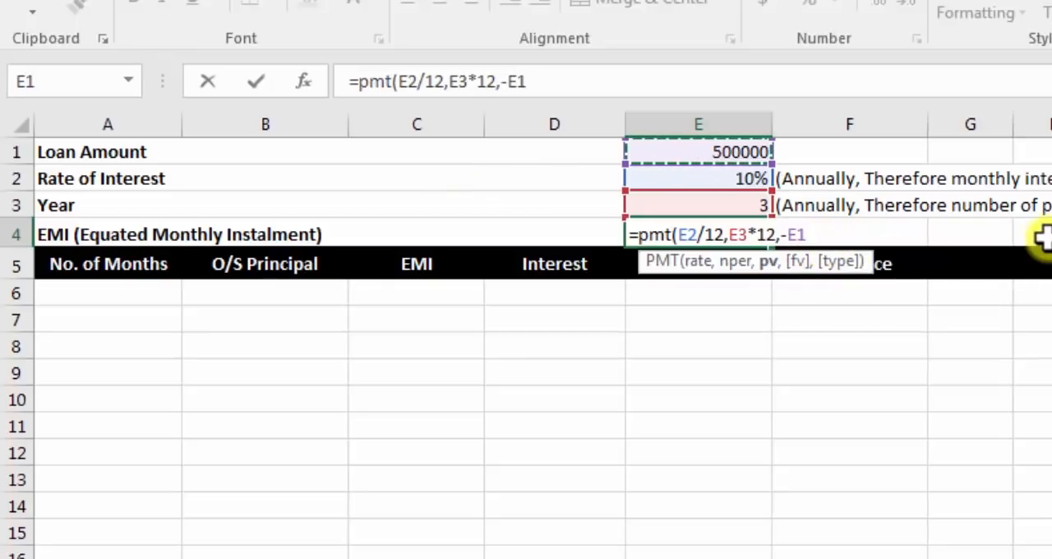
type(")")
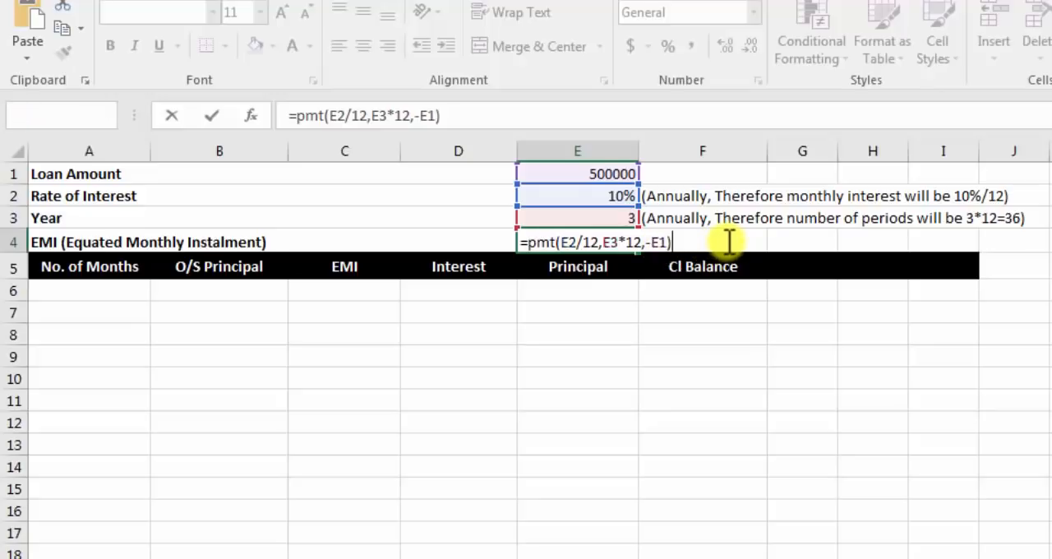
key("Return")
Step: Format the EMI amount in cell E4 as Number
left_click(575, 240)
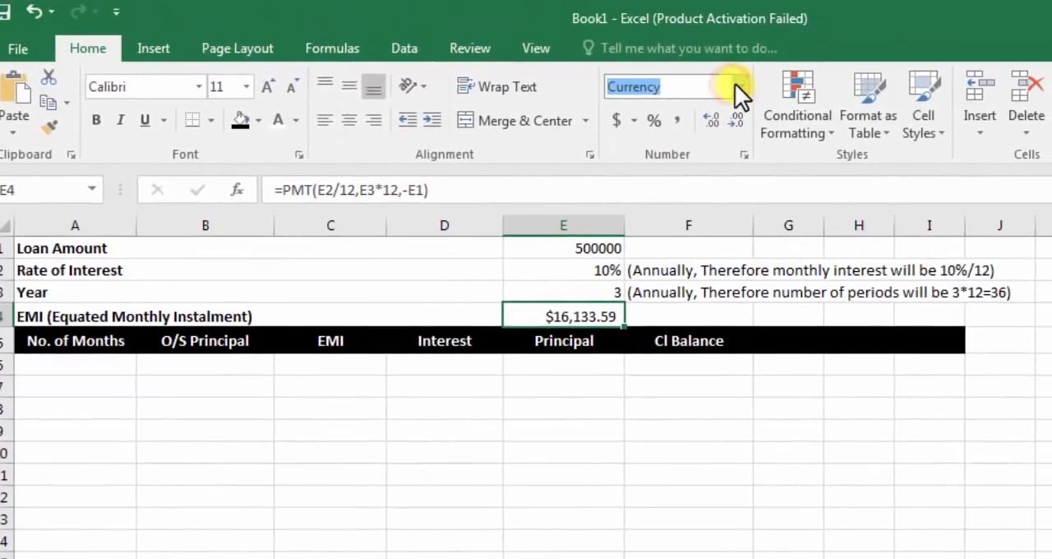
left_click(734, 74)
left_click(684, 171)
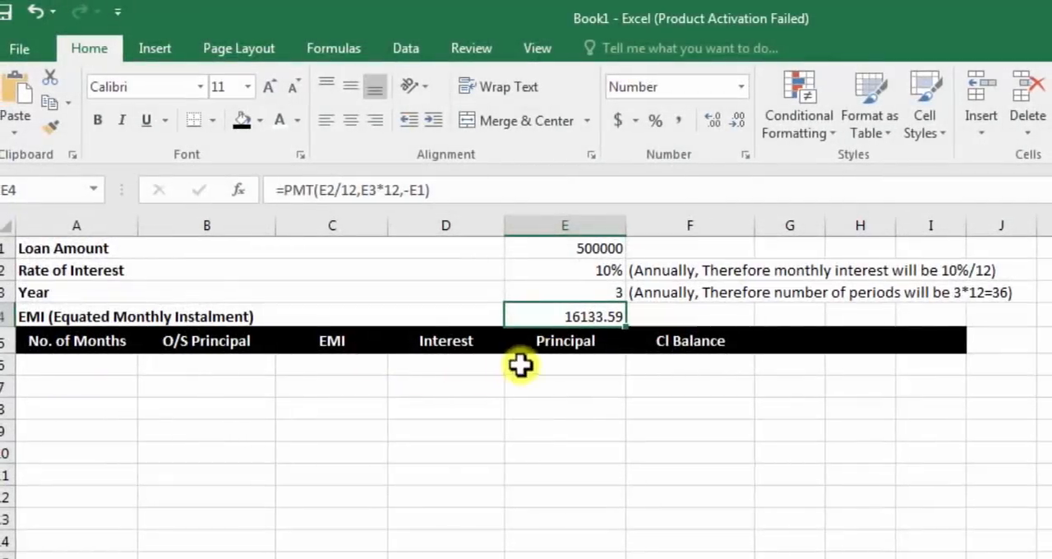
left_click(104, 365)
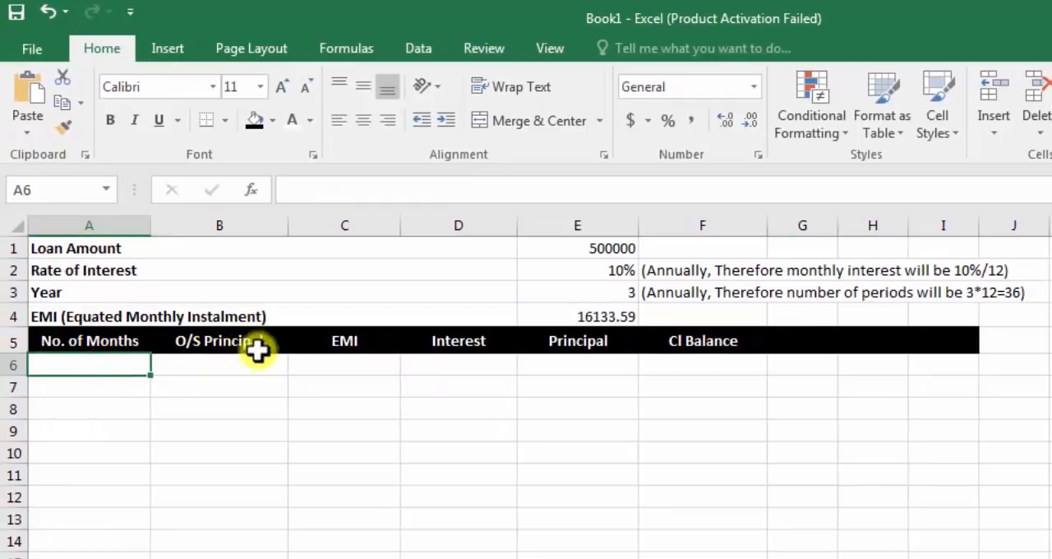
left_click(234, 366)
left_click(349, 369)
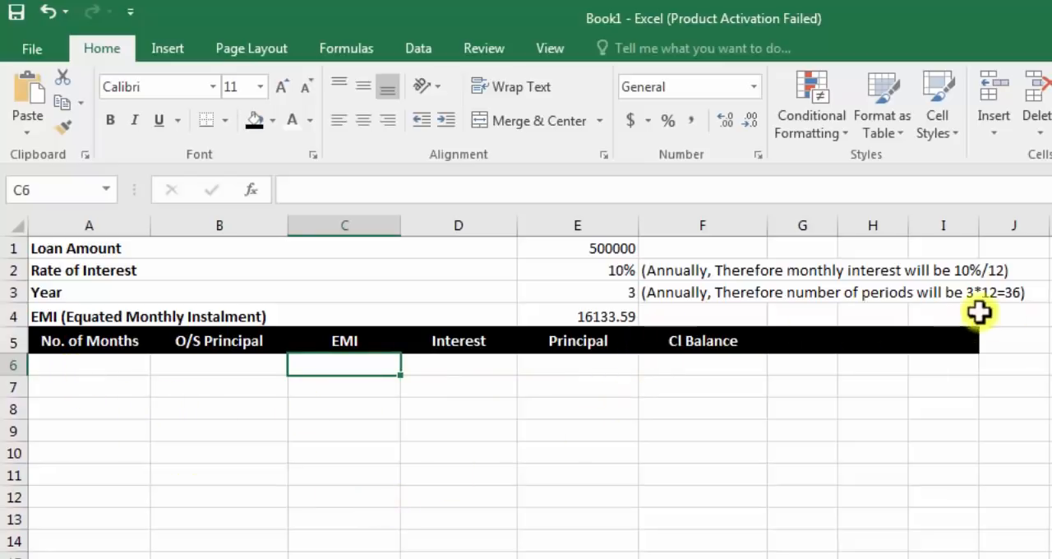
Step: Enter the month numbers 1 and 2 in cells A6 and A7 under No. of Months
left_click(48, 370)
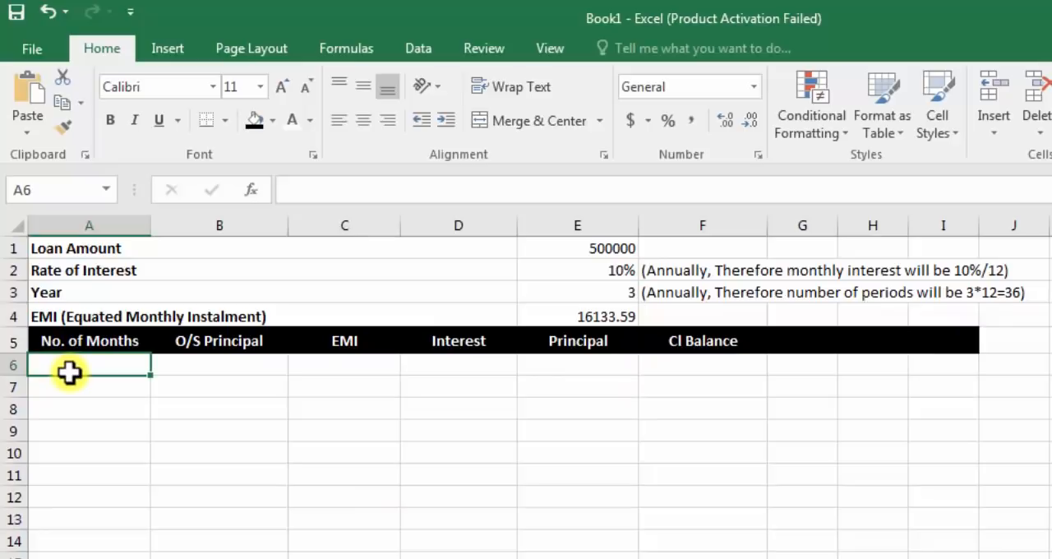
type("1")
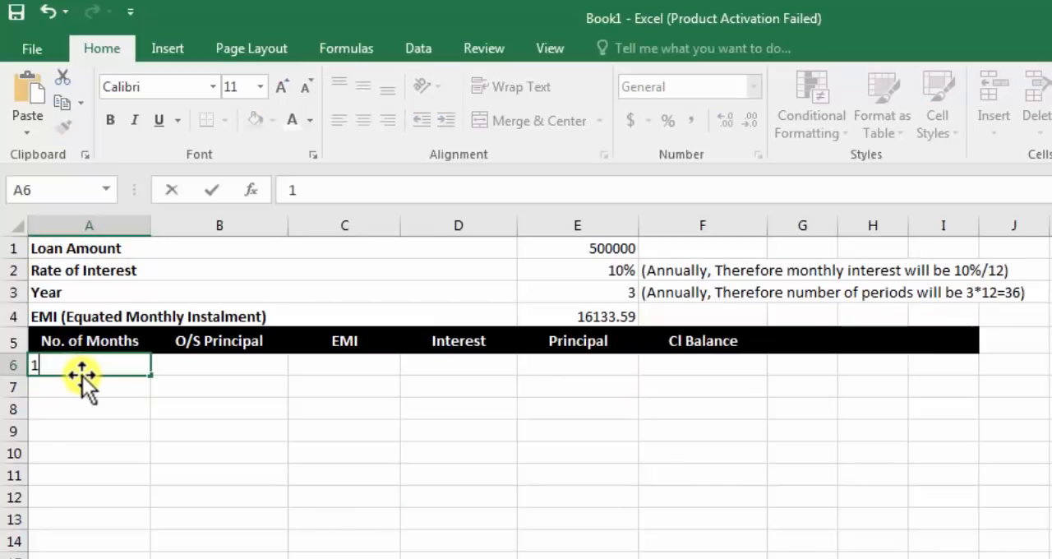
key("Return")
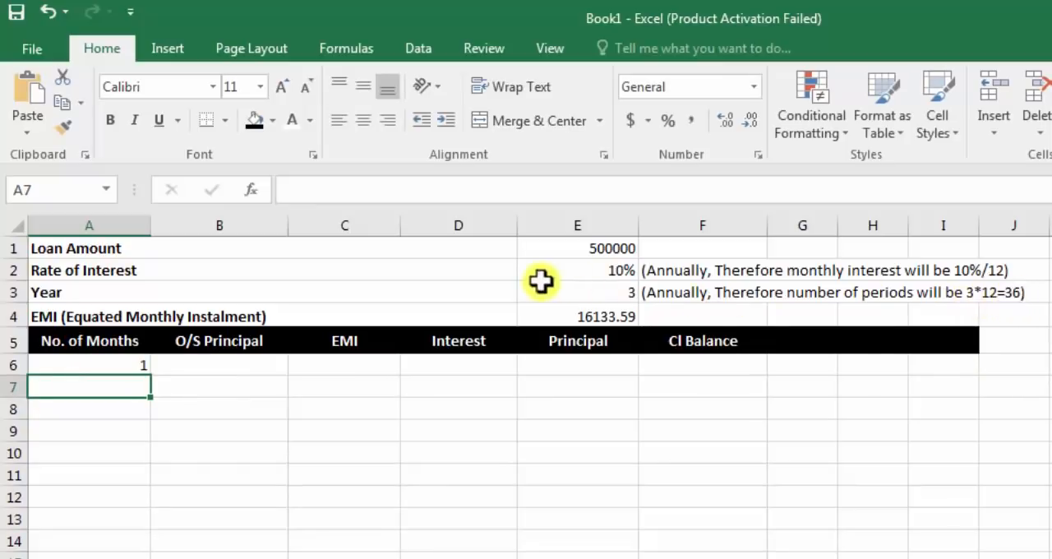
left_click(595, 292)
left_click(984, 298)
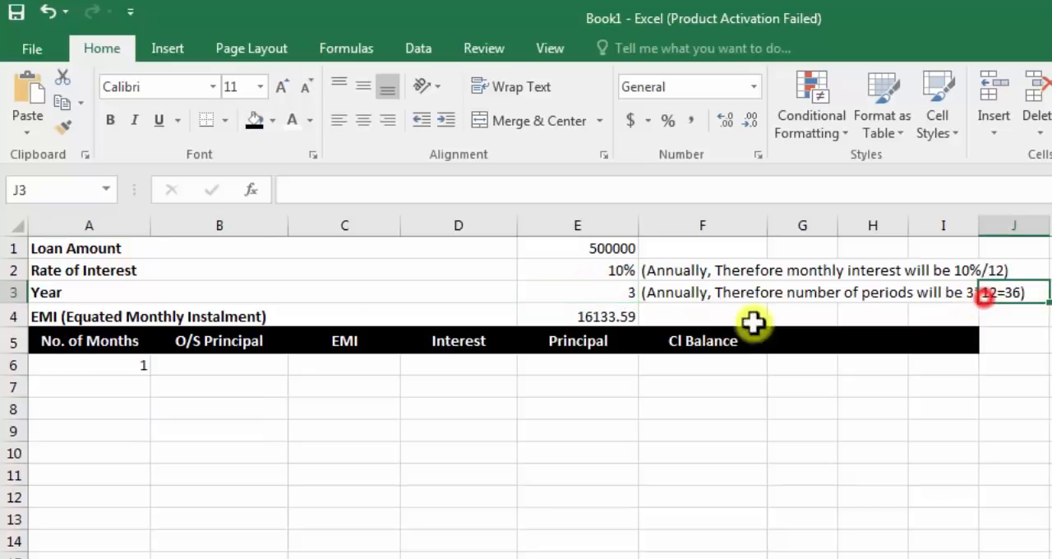
left_click(123, 367)
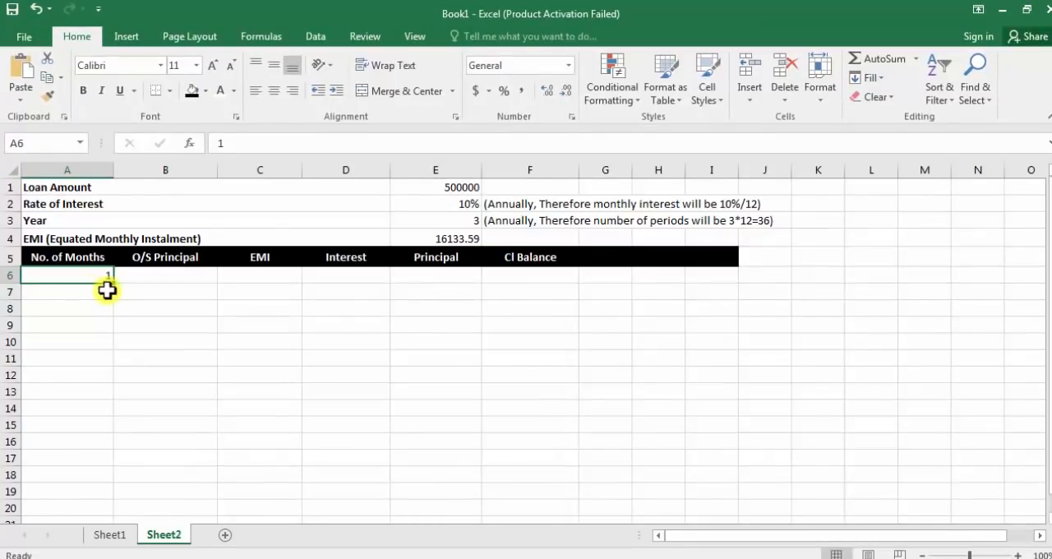
left_click(96, 292)
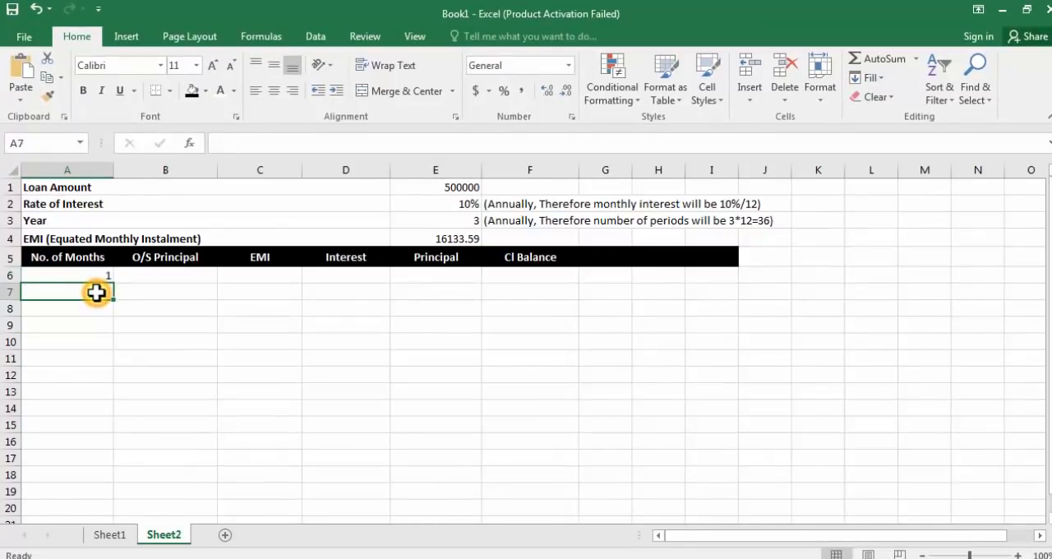
type("2")
key("Return")
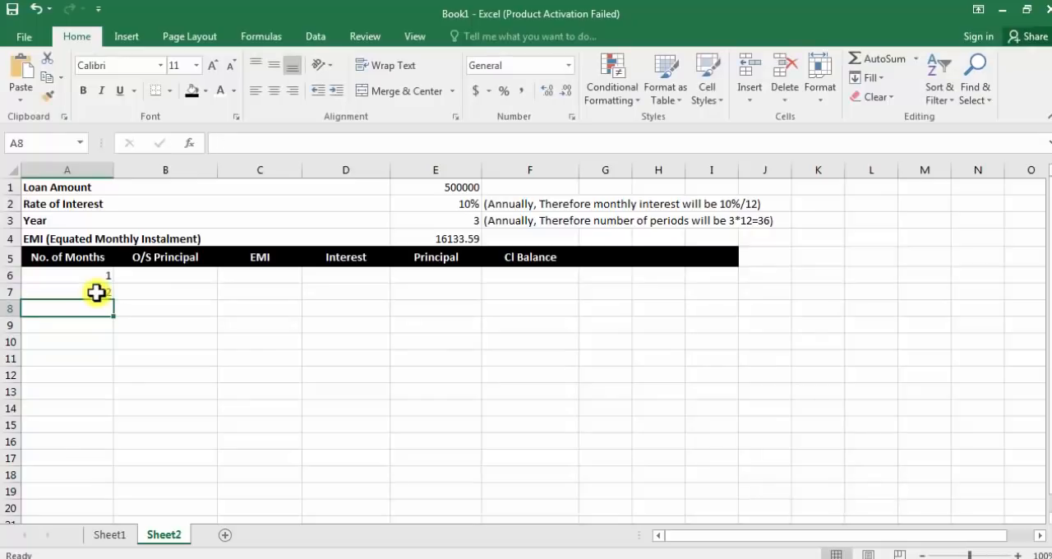
Step: Extend the month numbers in column A from the 1, 2 pattern down to month 36 in cell A41
mouse_move(92, 279)
left_mouse_down()
mouse_move(94, 298)
mouse_move(94, 280)
mouse_move(93, 290)
left_mouse_up()
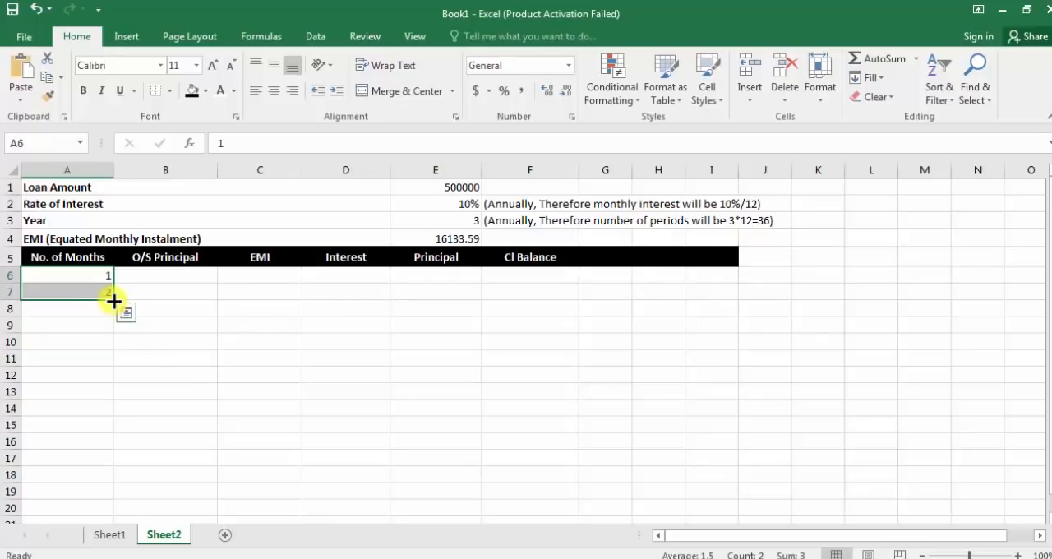
left_click_drag(113, 301, 118, 469)
scroll(356, 467, "up", 5)
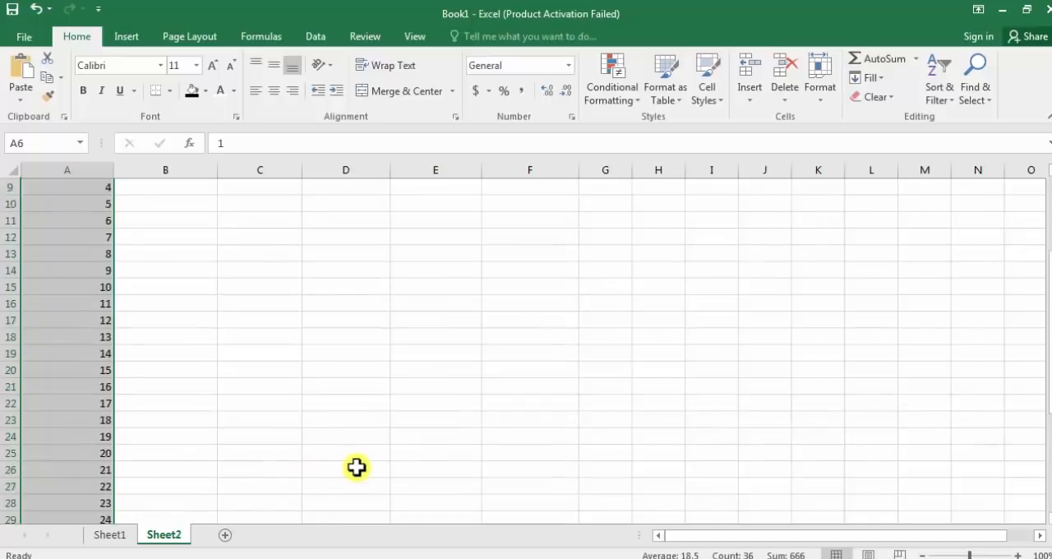
scroll(356, 466, "up", 3)
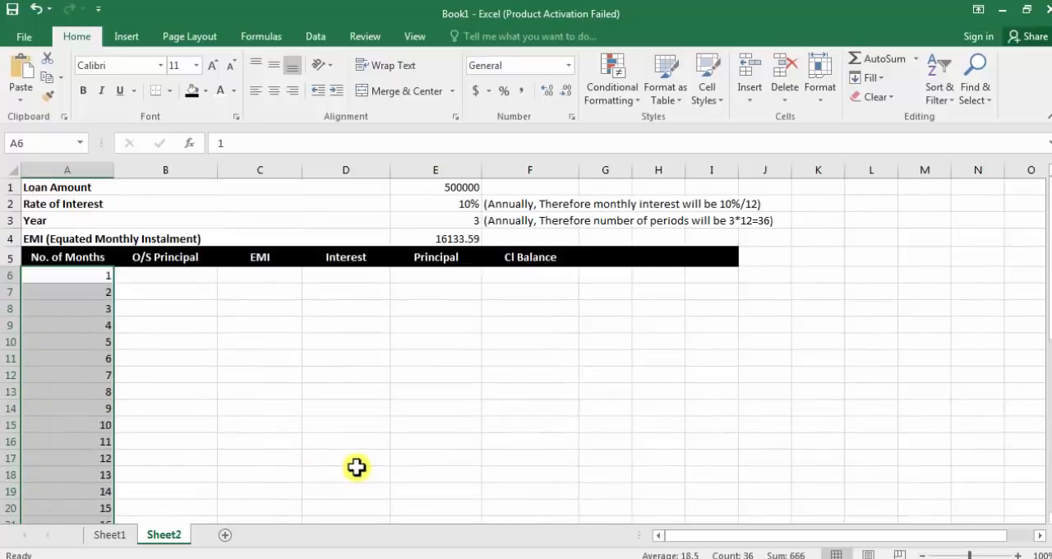
Step: Examine how the loan amount in E1 relates to the empty O/S Principal cells for months 1 and 2
left_click(157, 284)
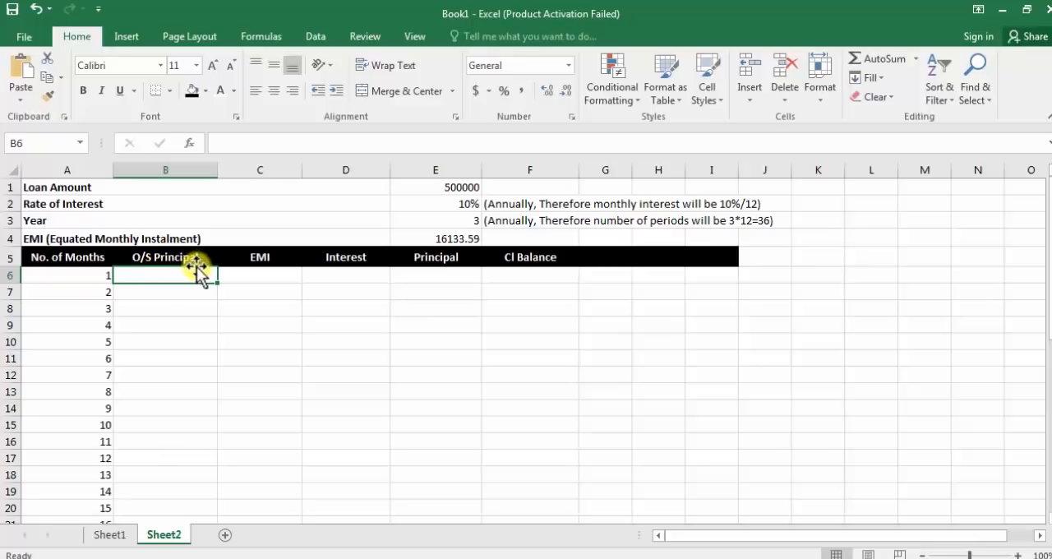
left_click(438, 187)
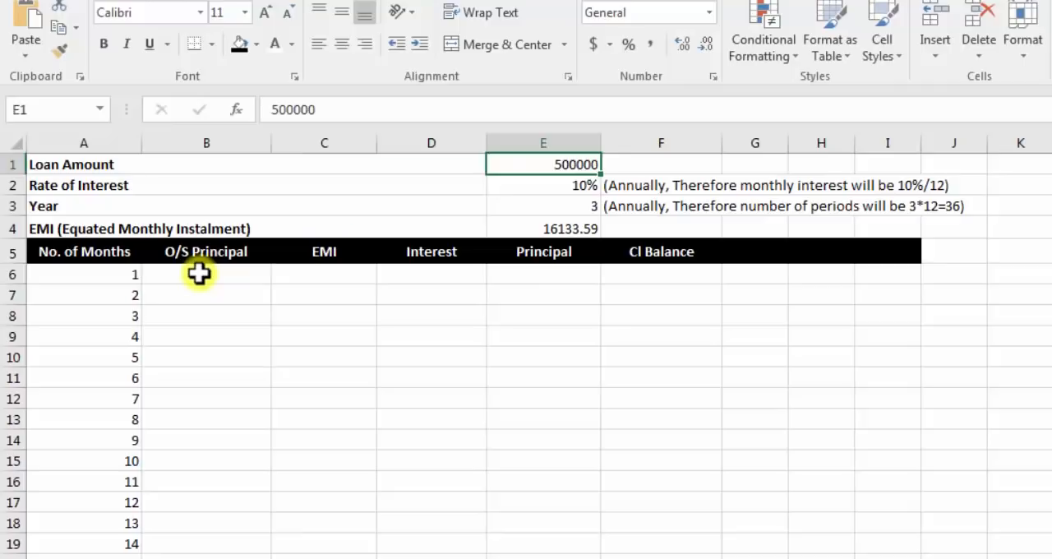
left_click(199, 275)
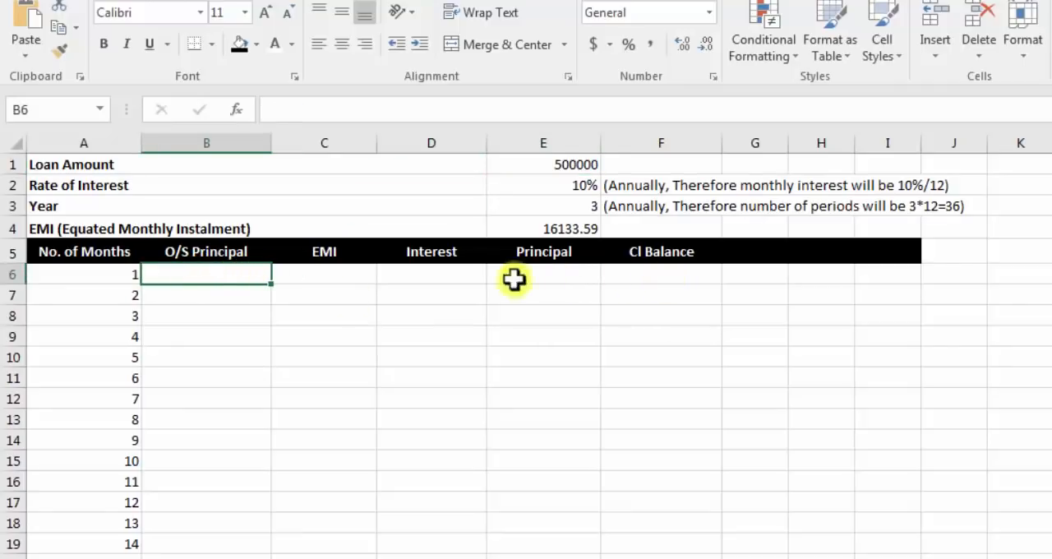
left_click(128, 296)
left_click(206, 294)
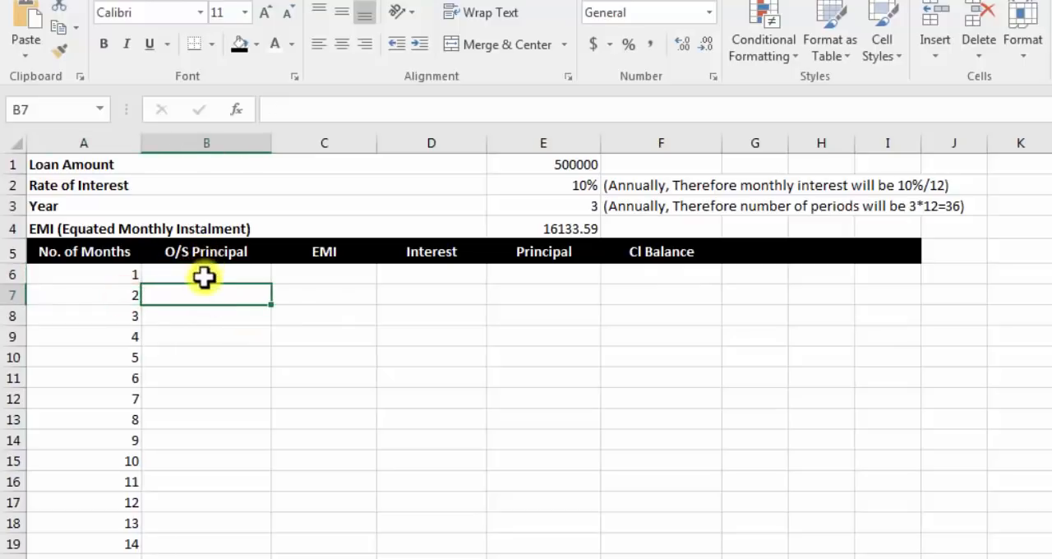
left_click(206, 276)
left_click(194, 296)
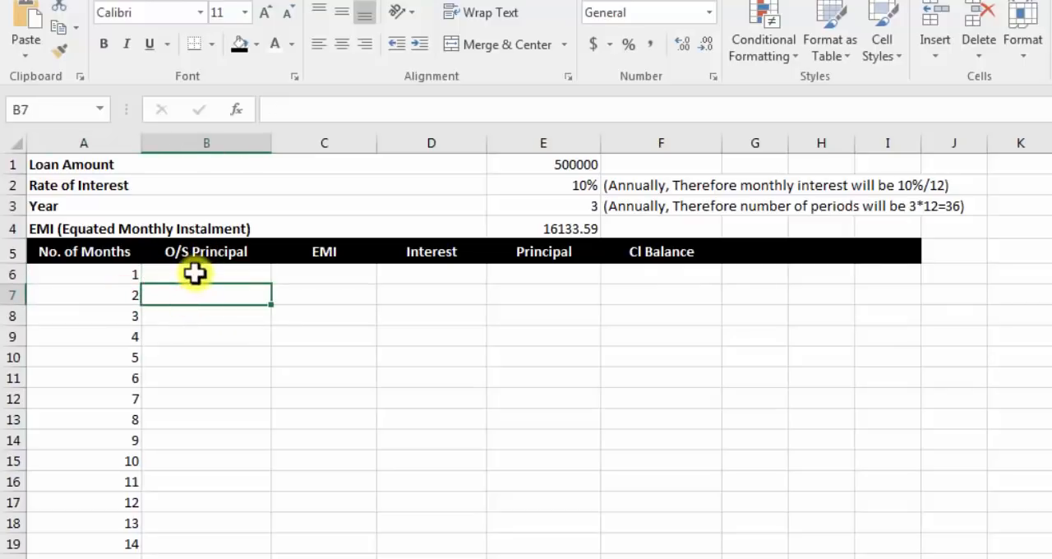
left_click(203, 274)
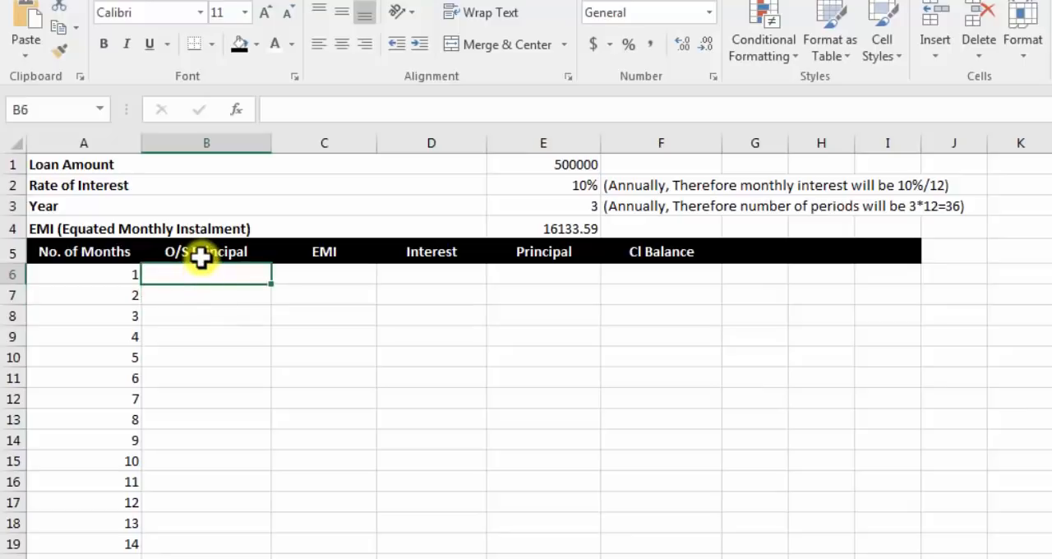
left_click(205, 257)
left_click(196, 274)
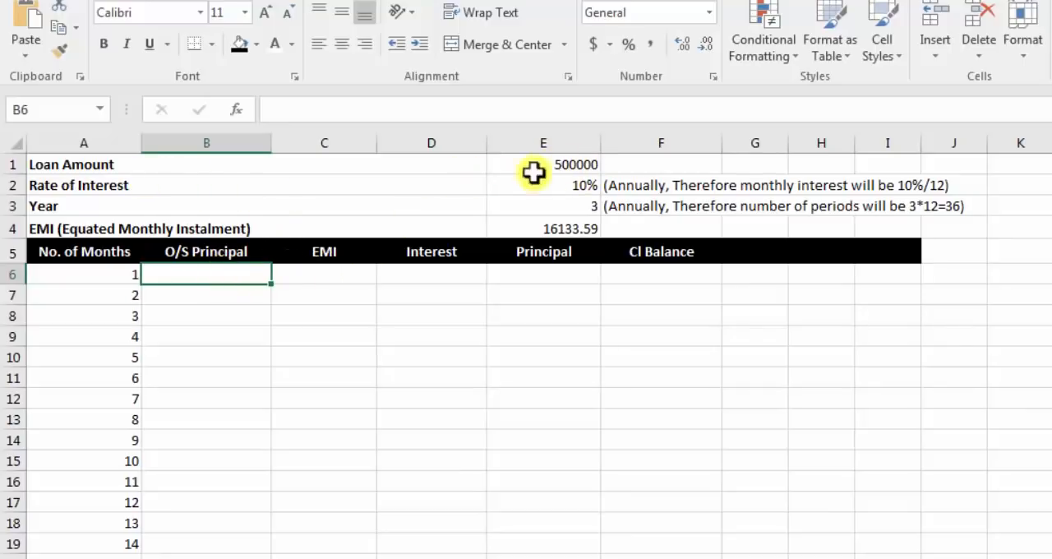
left_click(575, 167)
Step: Link the first month's O/S Principal in cell B6 to the loan amount with the formula =E1
left_click(211, 269)
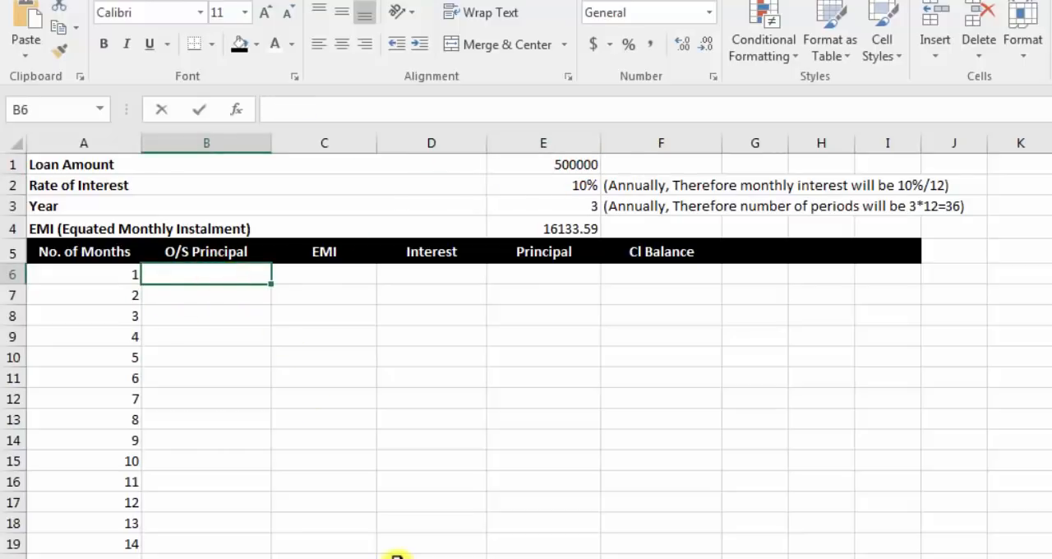
type("=")
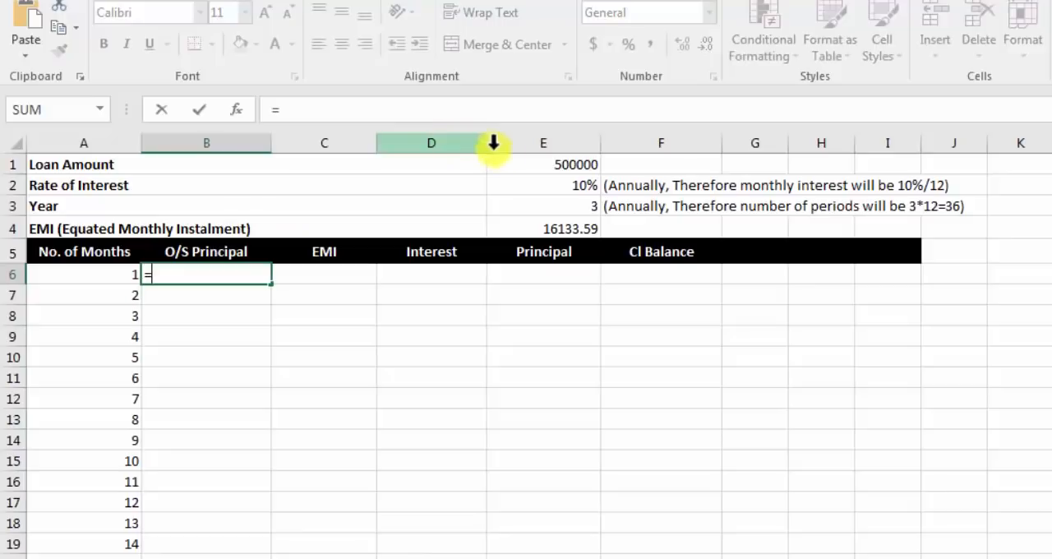
left_click(546, 167)
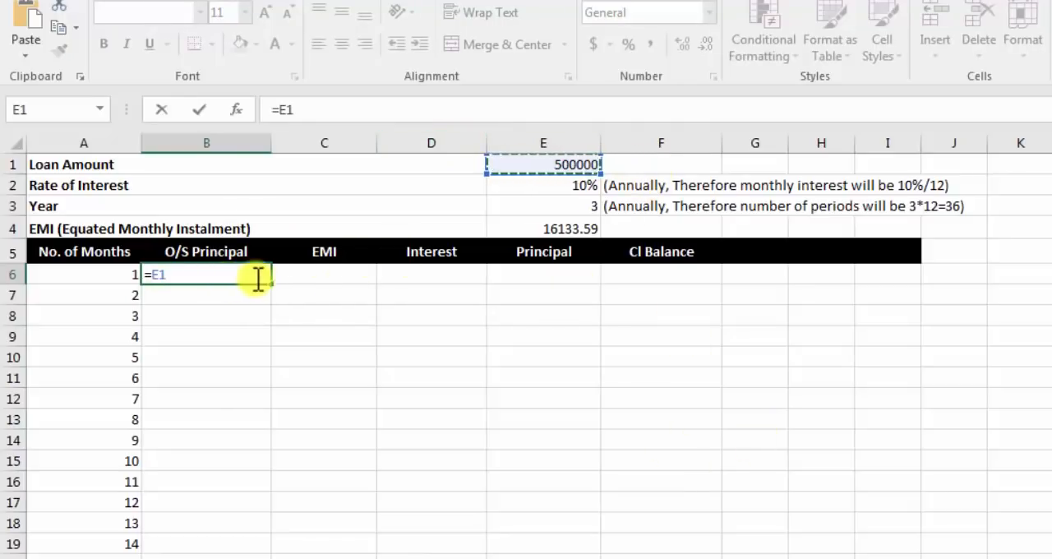
key("Return")
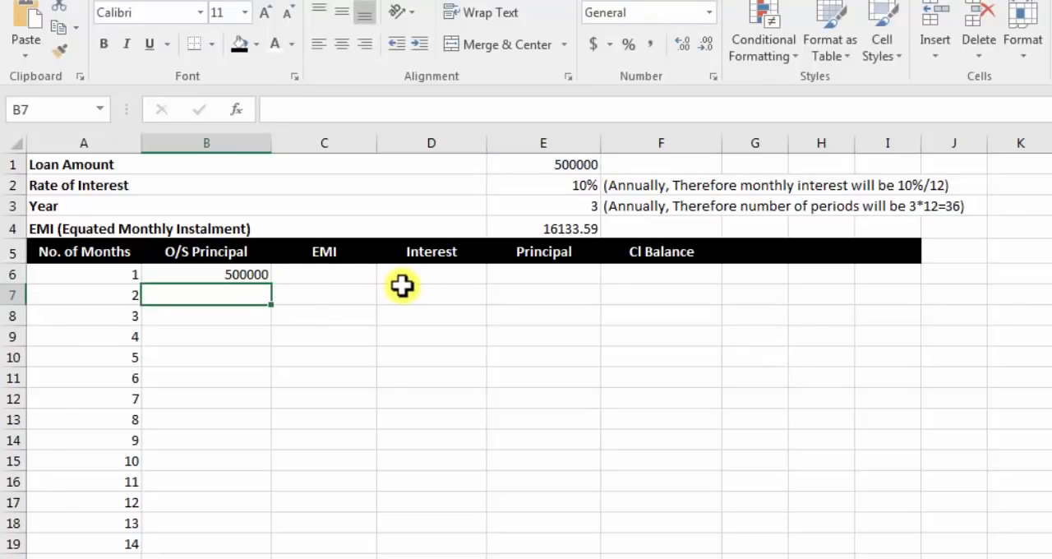
Step: Fill the first month's EMI in cell C6 with the absolute reference =$E$4
left_click(284, 276)
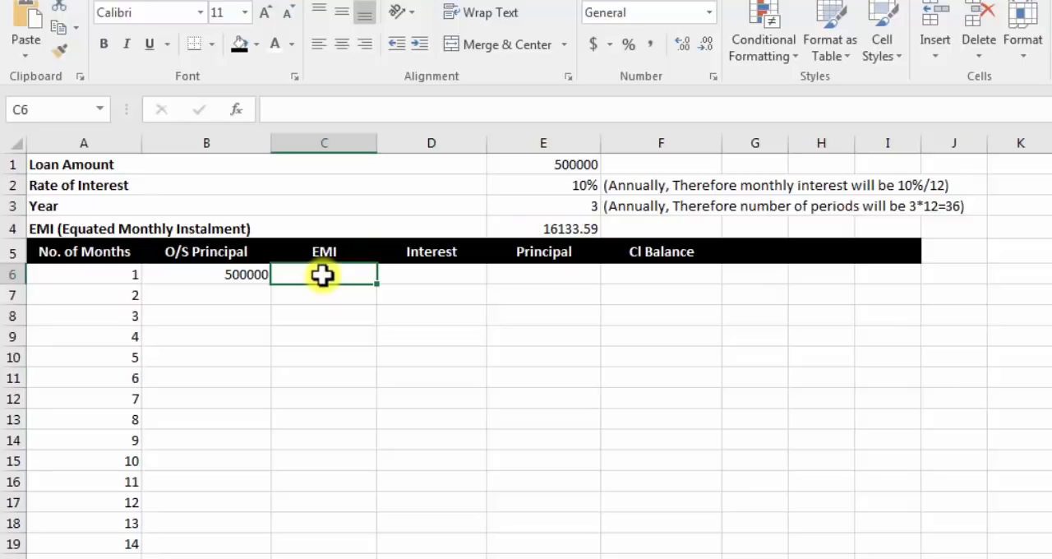
type("=")
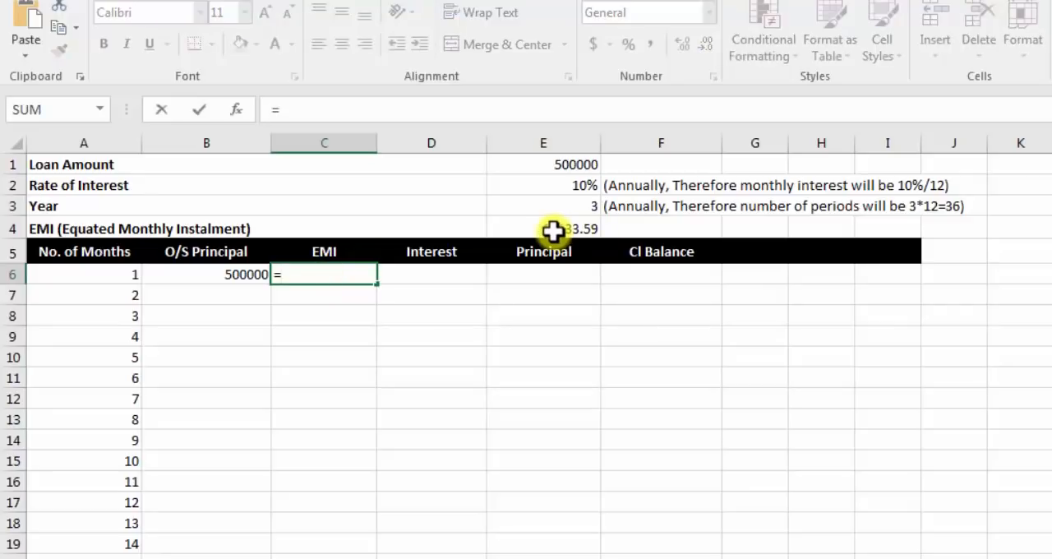
left_click(551, 230)
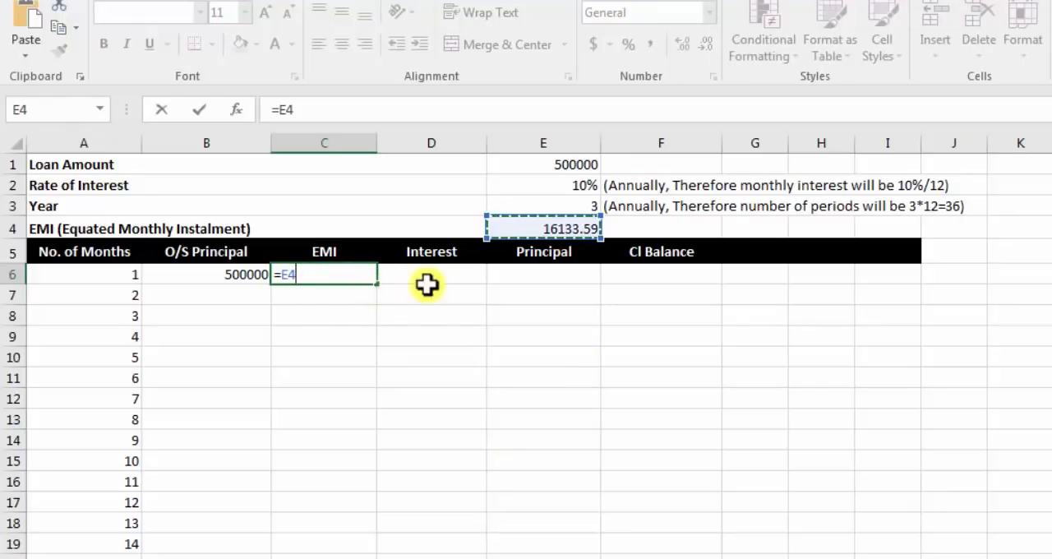
left_click(285, 278)
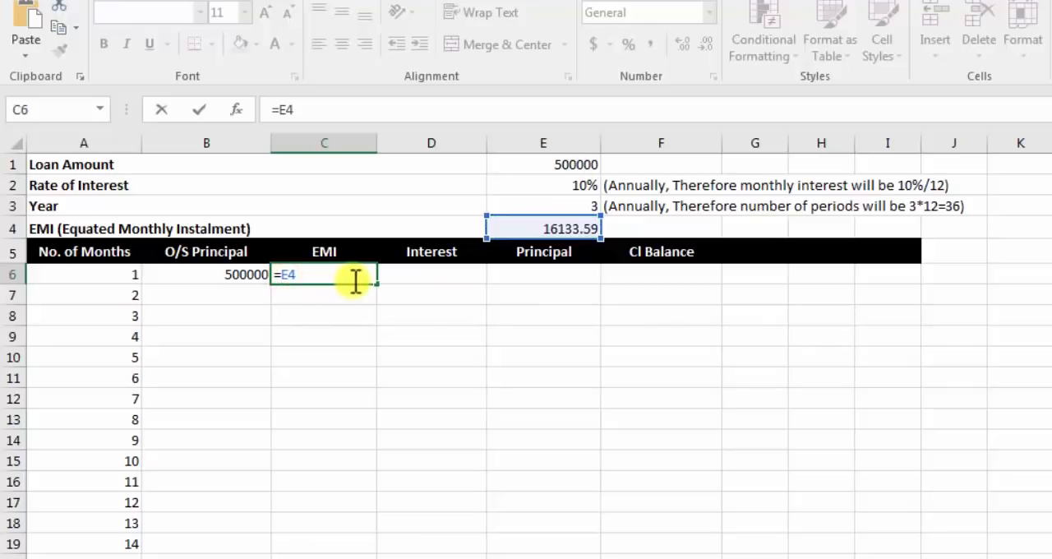
type("$E$")
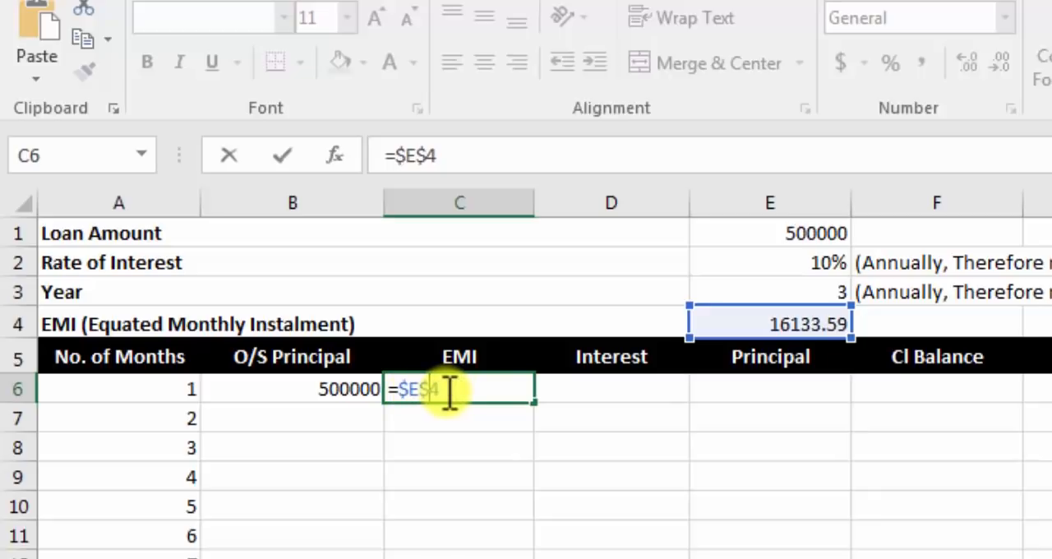
key("Return")
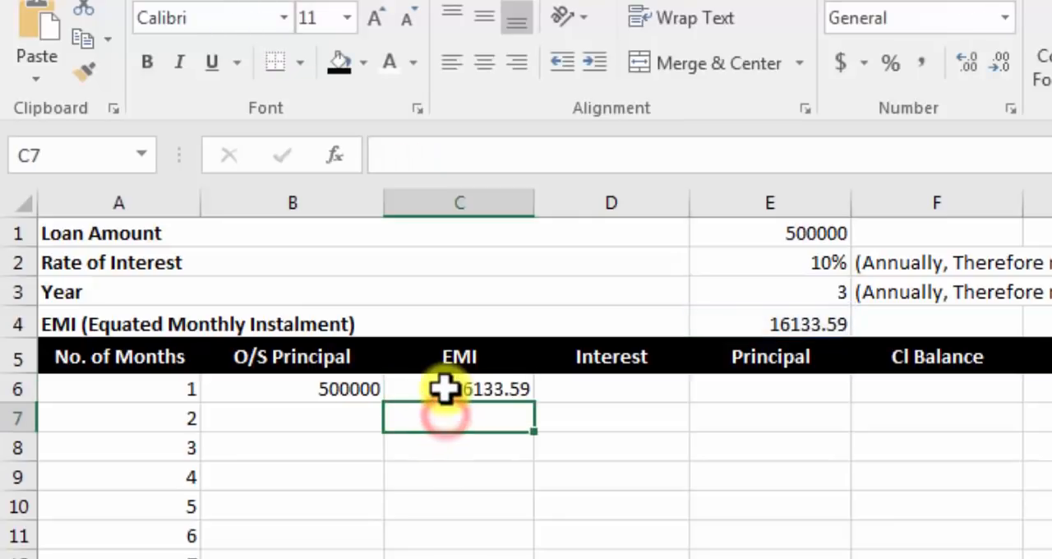
left_click(444, 390)
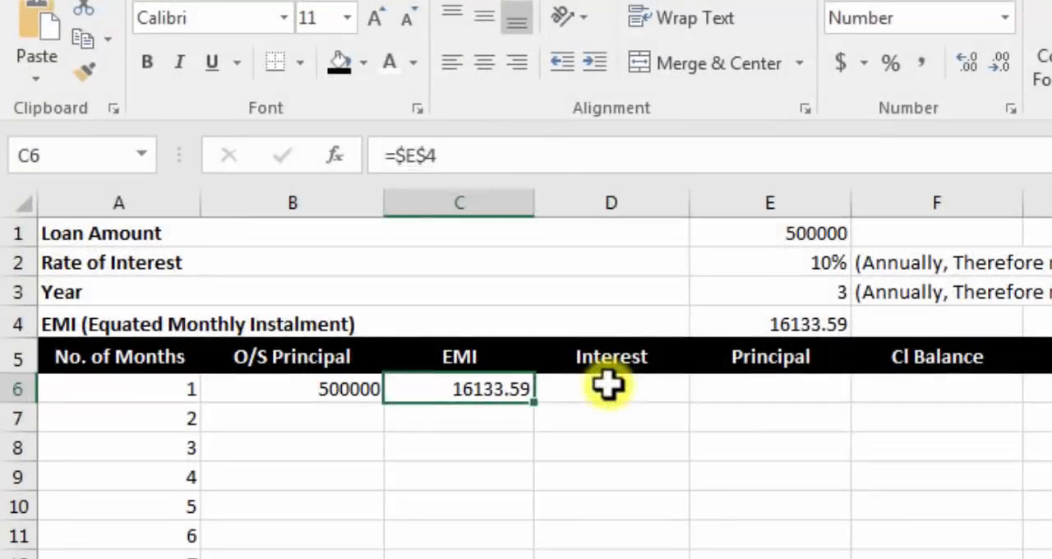
Step: Calculate the first month's interest in cell D6 with the formula =B6*$E$2/12
left_click(606, 387)
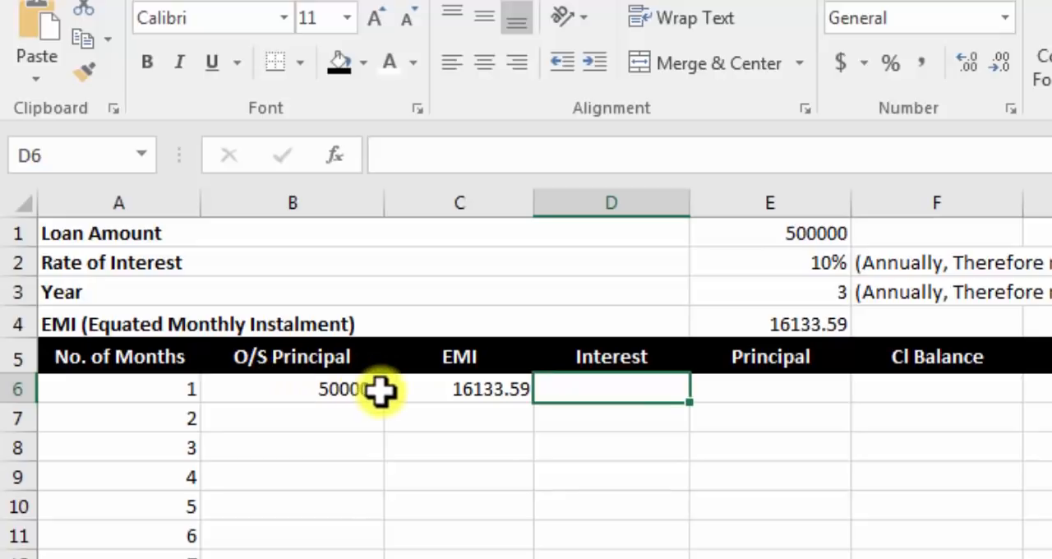
type("=")
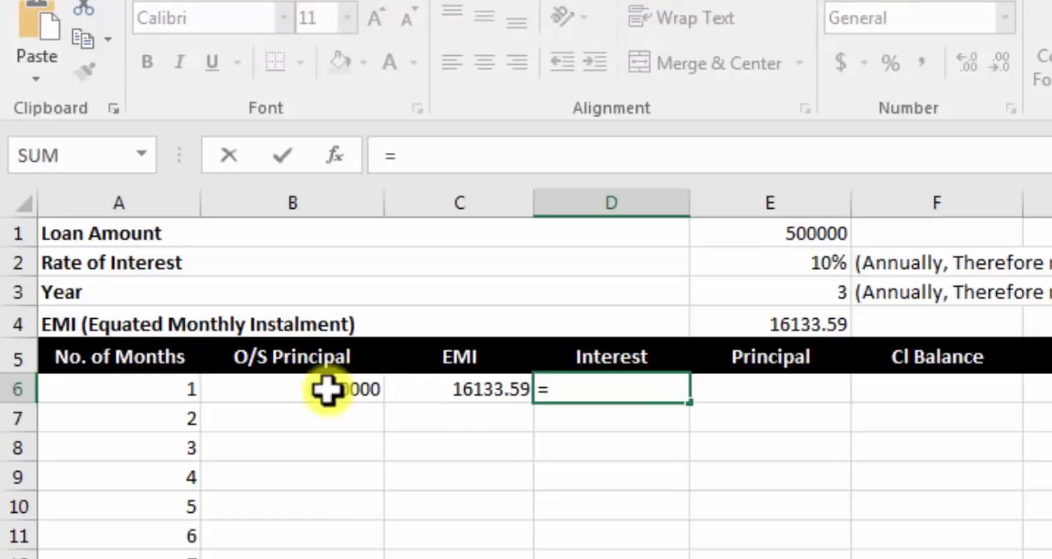
left_click(327, 391)
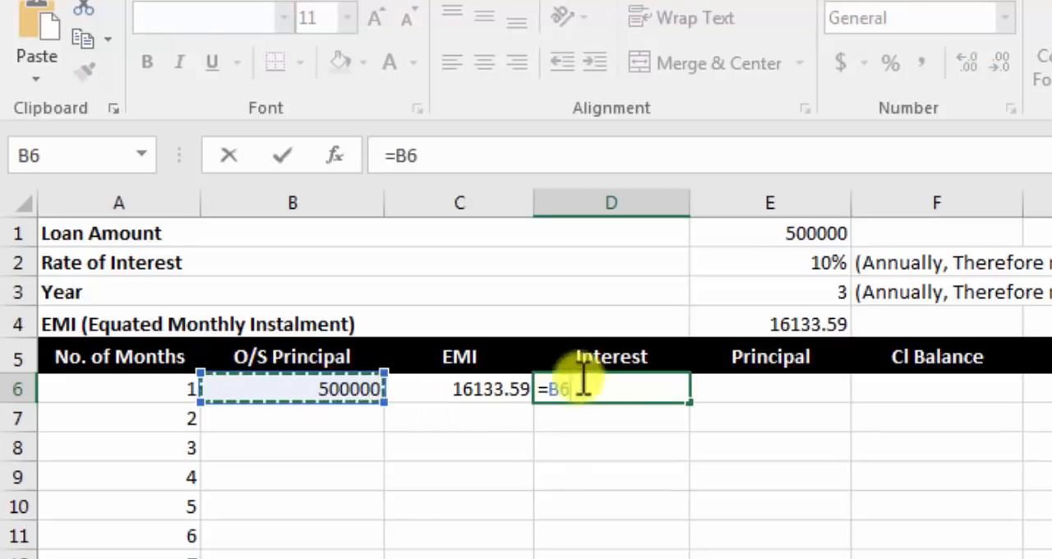
type("*")
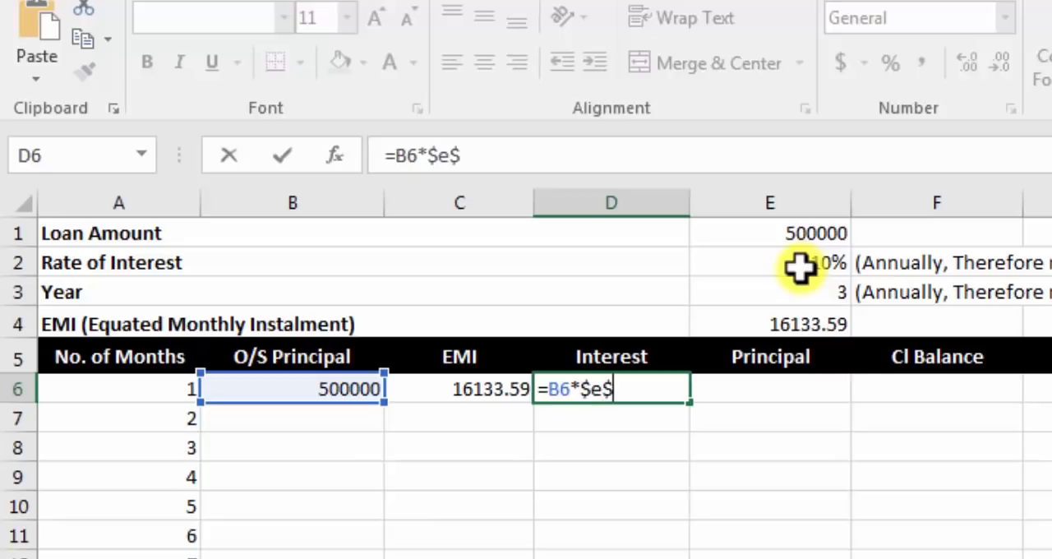
type("2/12")
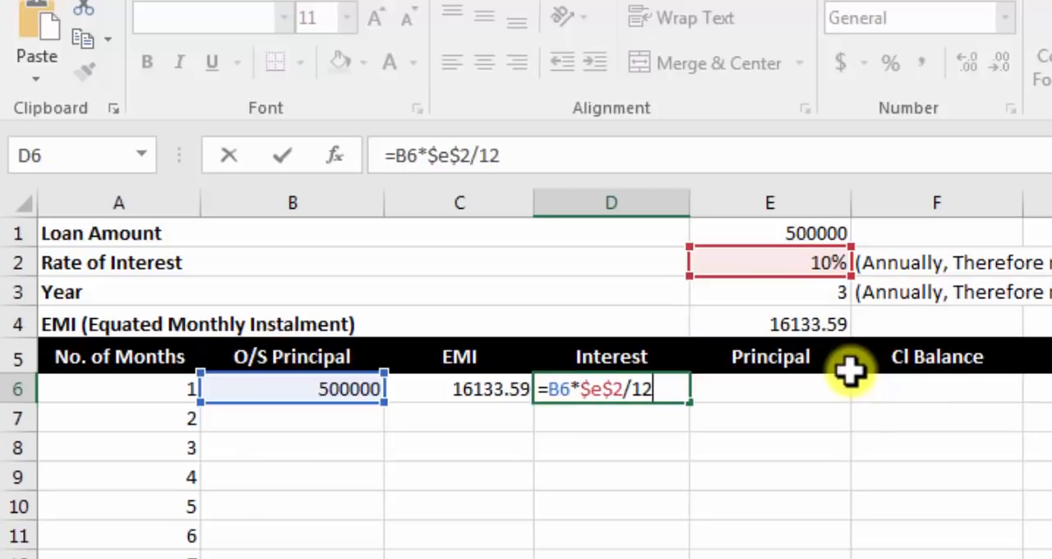
key("Return")
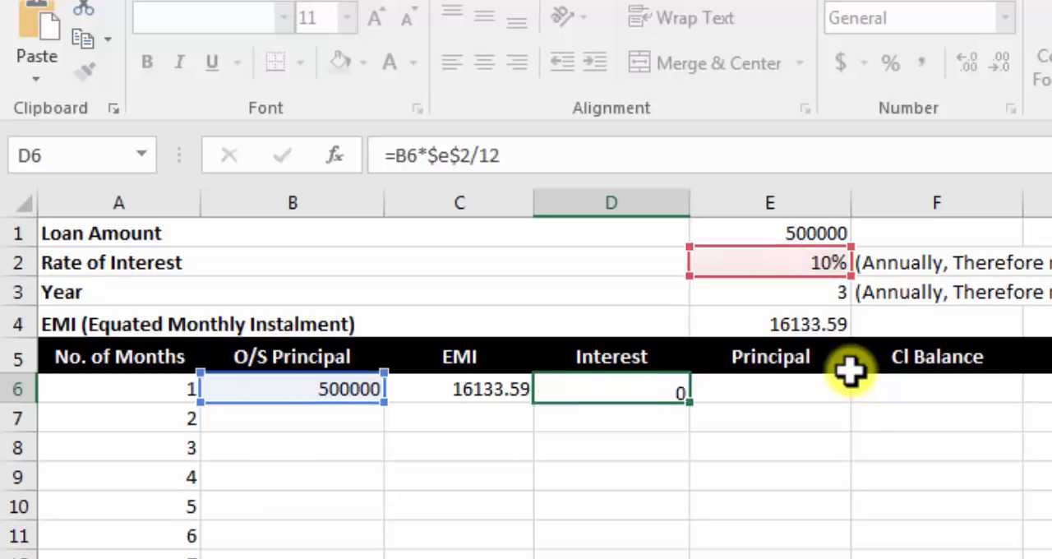
left_click(566, 403)
left_click(569, 382)
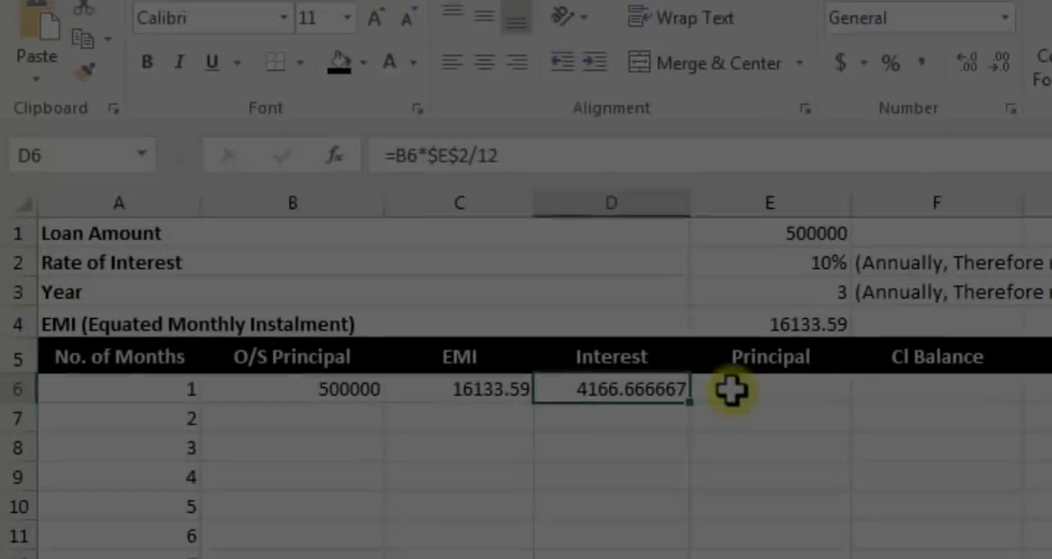
Step: Calculate the first month's principal portion in cell E6 as EMI minus interest with the formula =C6-D6
left_click(733, 390)
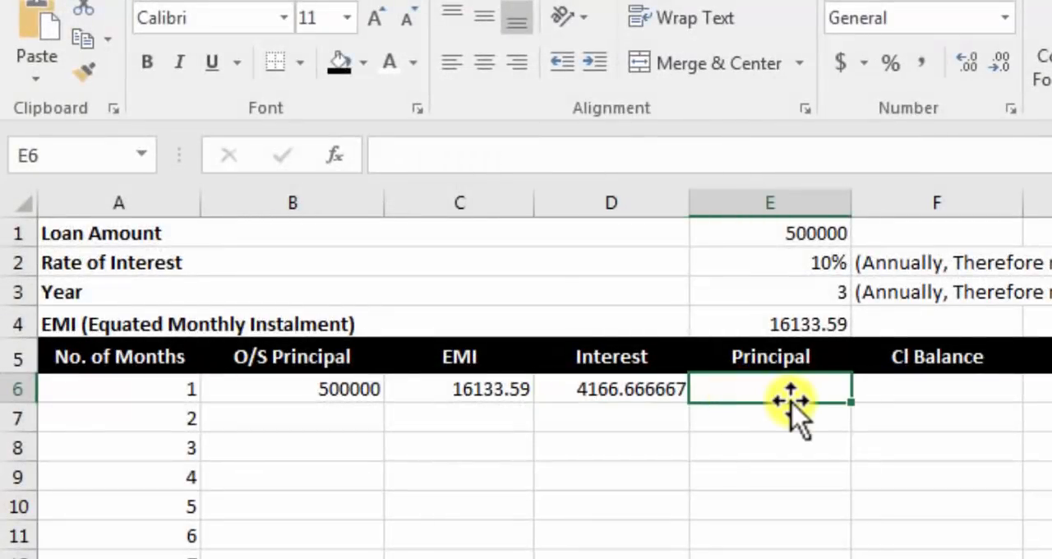
type("=")
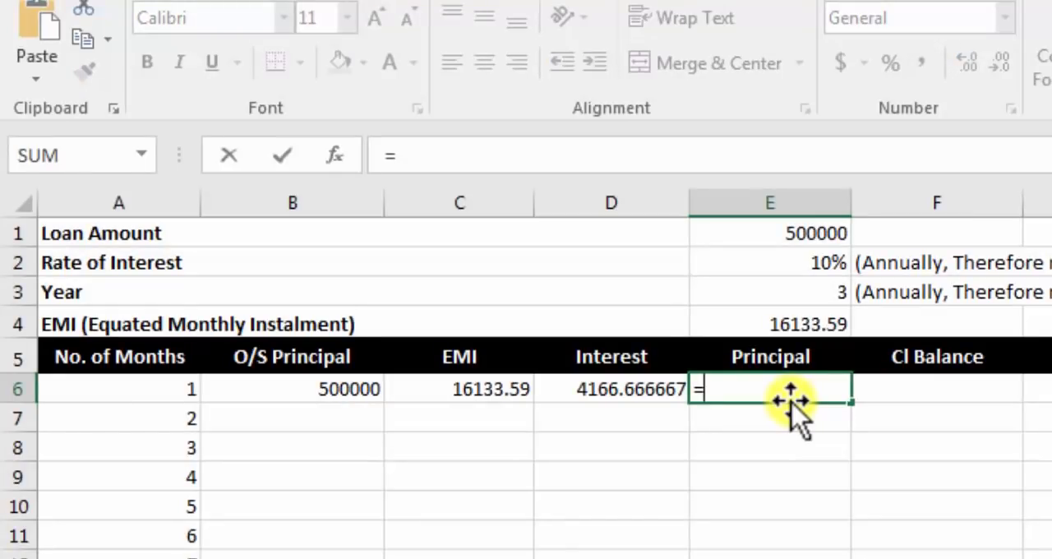
left_click(459, 398)
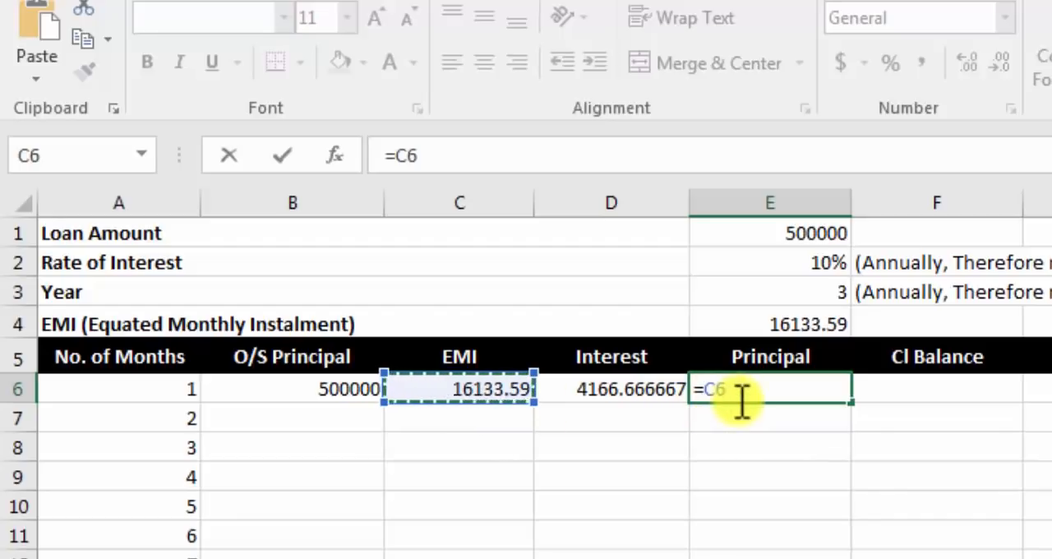
type("-")
left_click(637, 393)
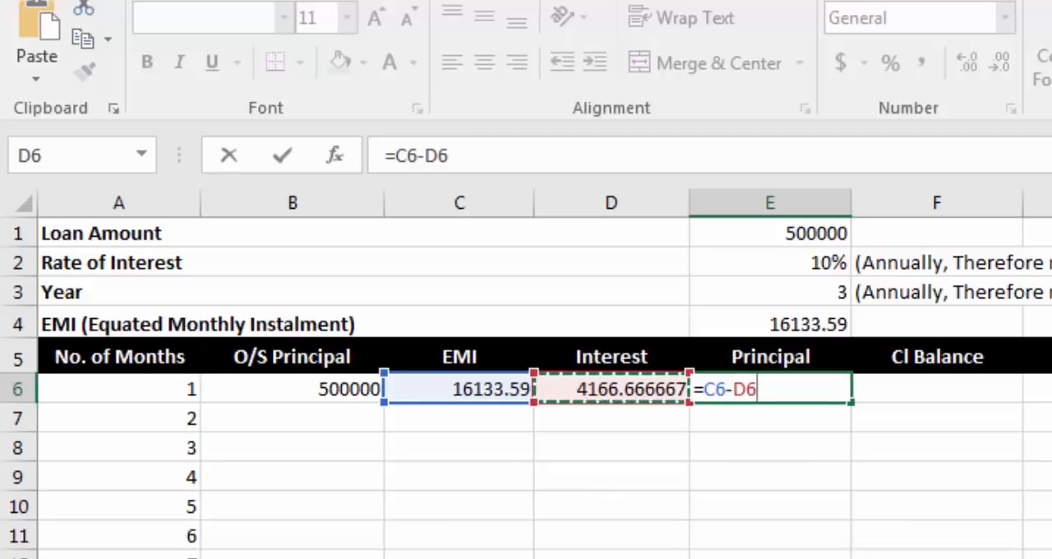
key("Return")
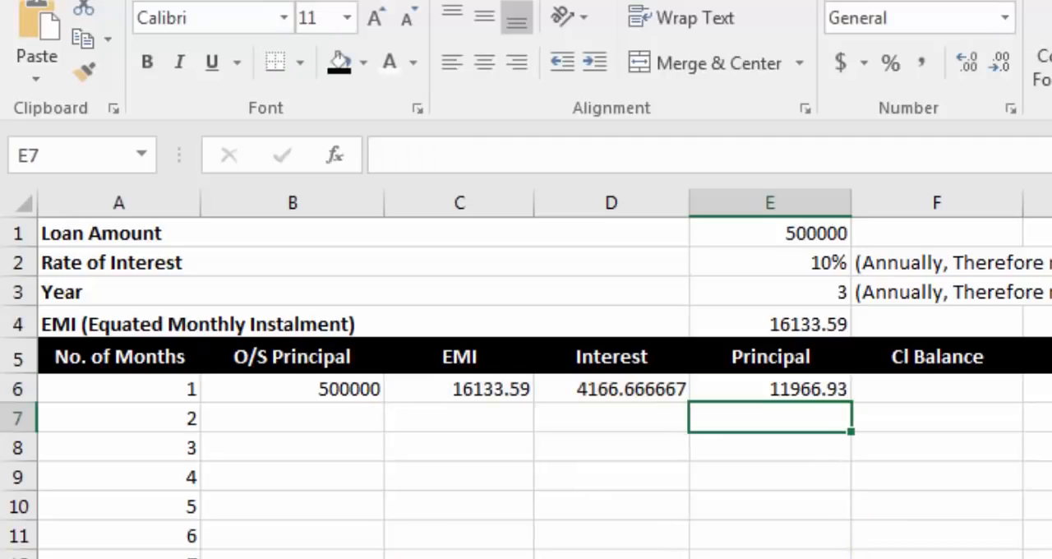
left_click(744, 388)
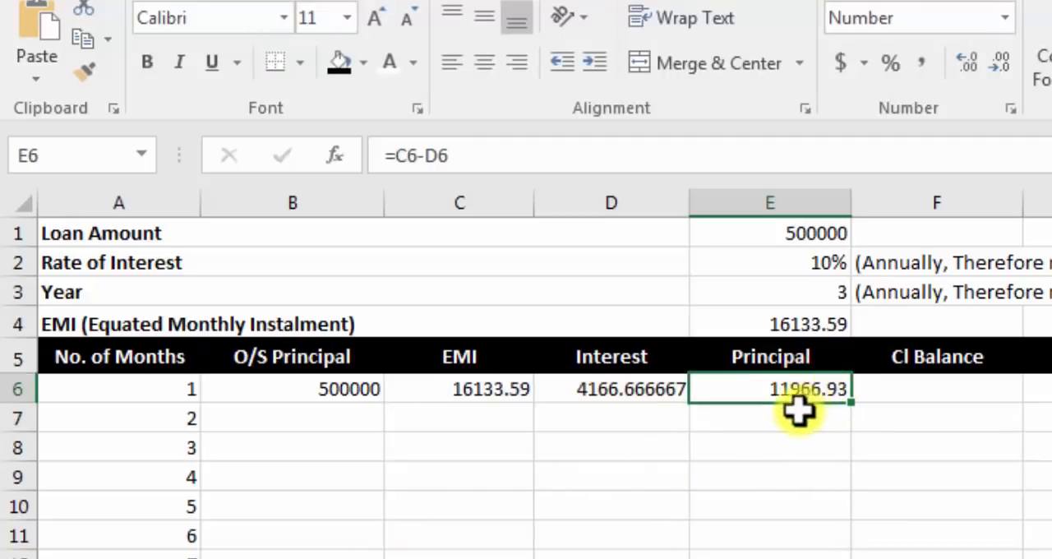
left_click(286, 387)
left_click(844, 392)
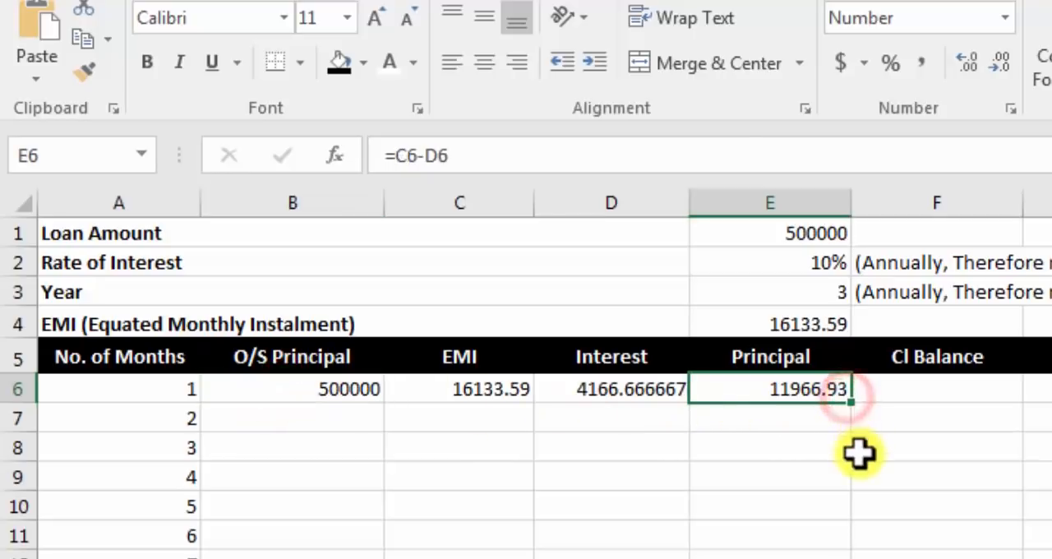
Step: Review the first month's O/S Principal, EMI, interest and principal formulas in row 6 and the loan amount they start from
left_click(280, 392)
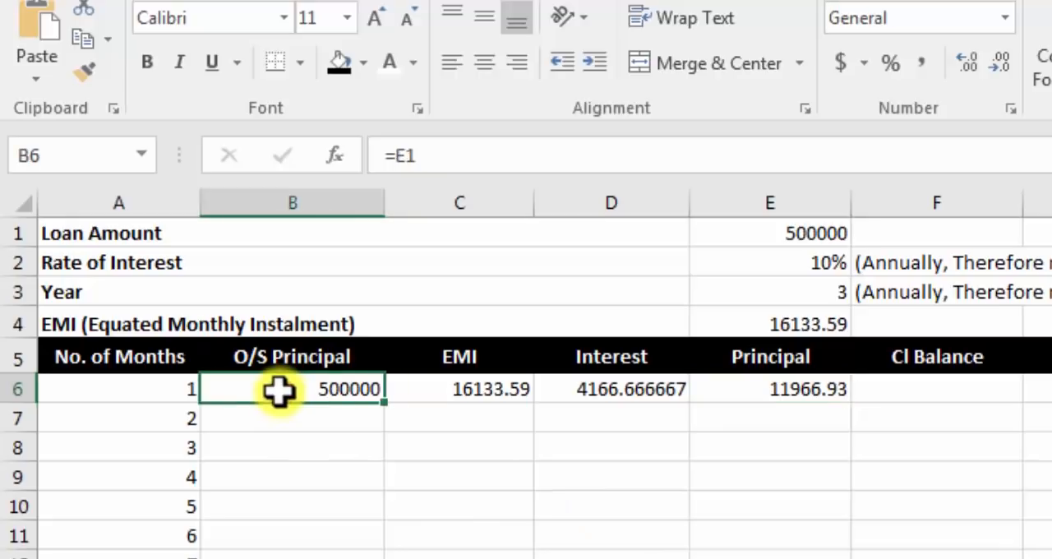
left_click(785, 232)
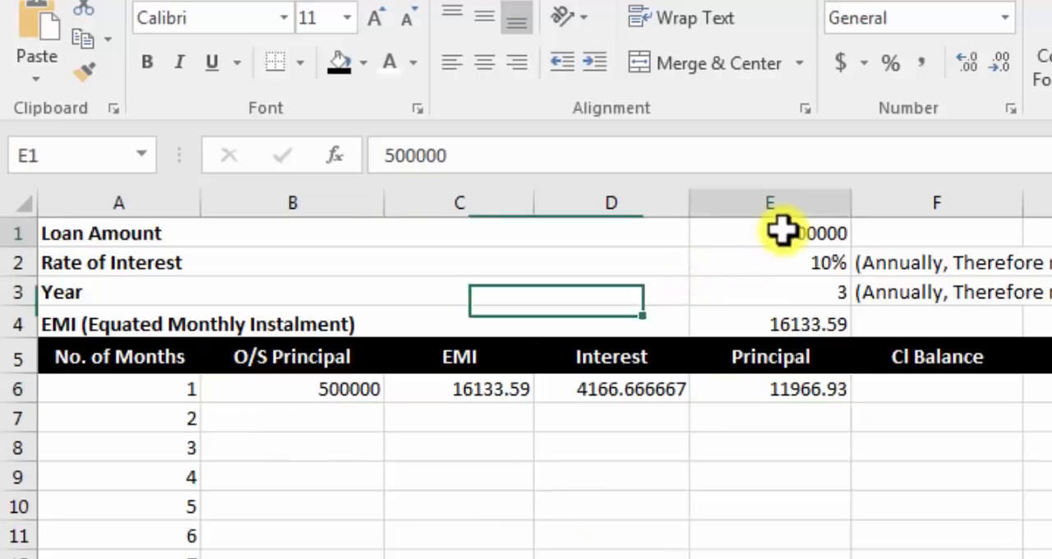
left_click(338, 383)
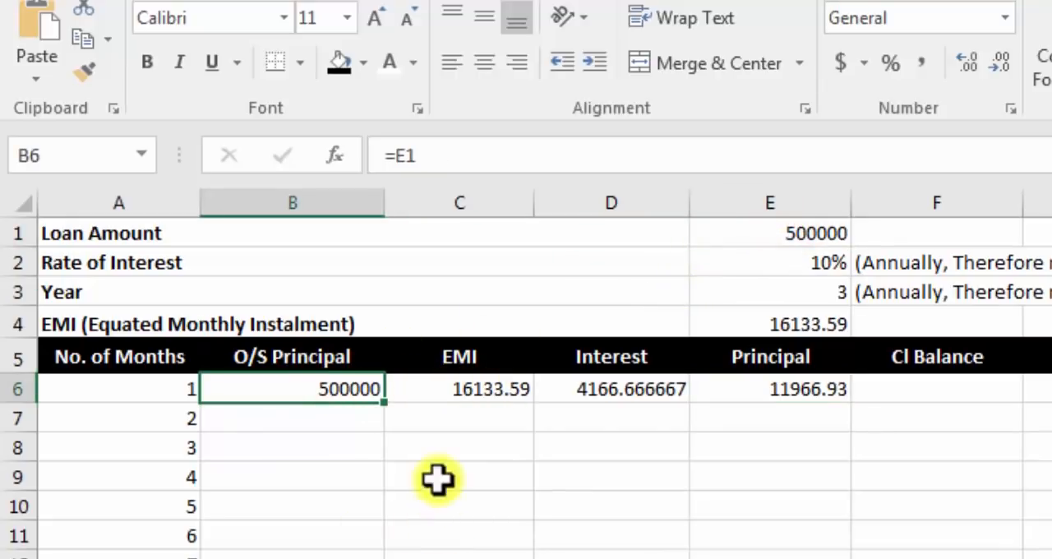
left_click(447, 392)
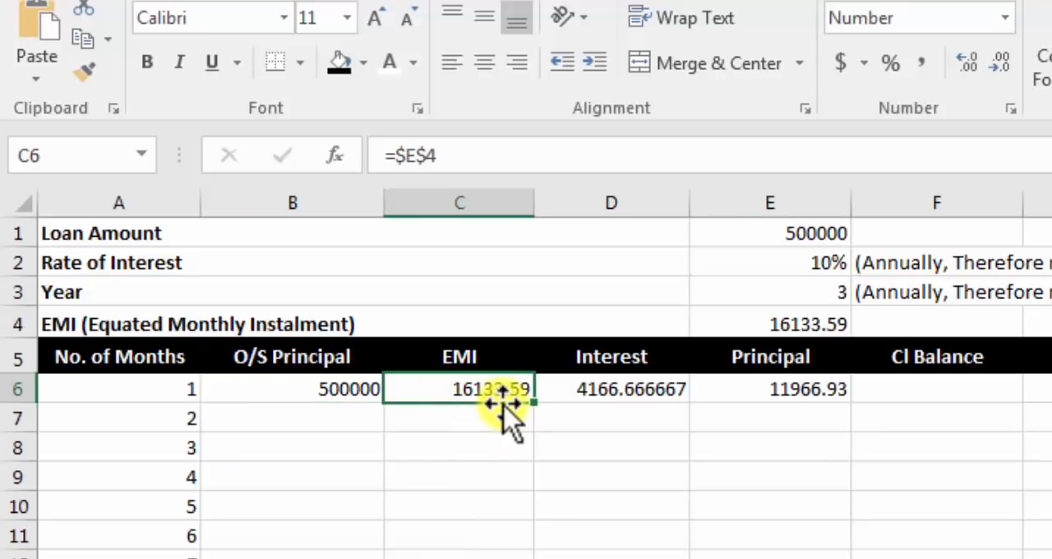
left_click(612, 397)
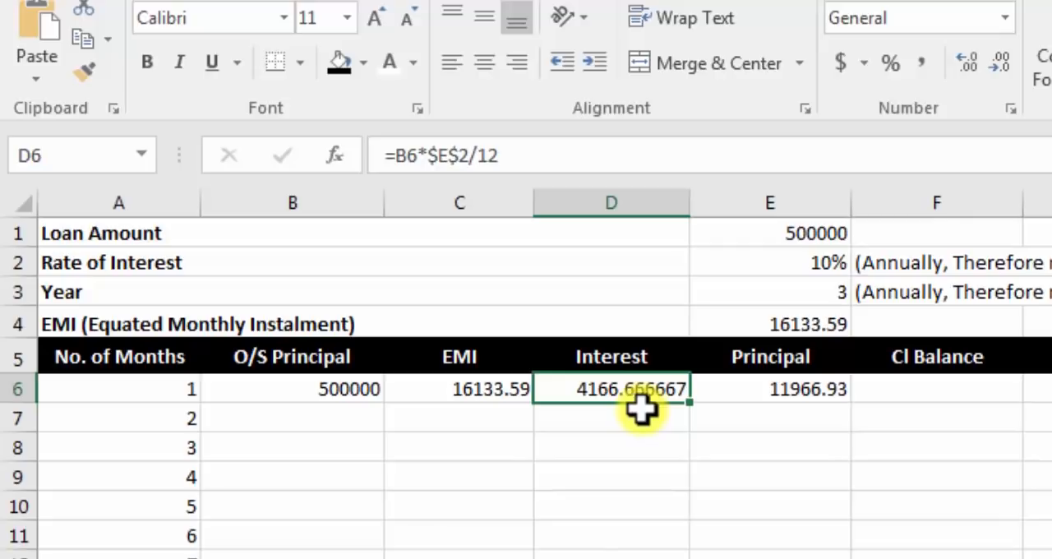
left_click(482, 393)
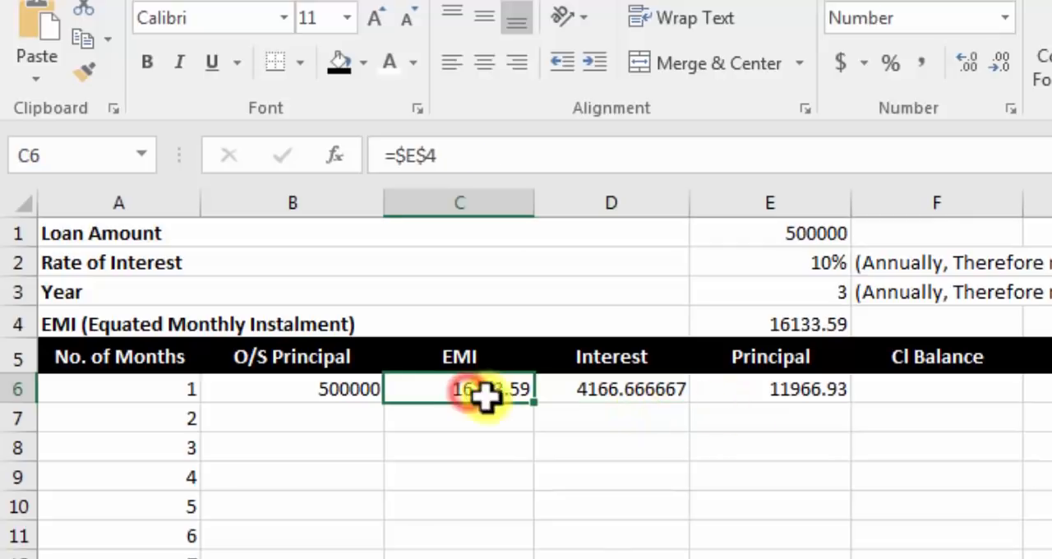
left_click(815, 396)
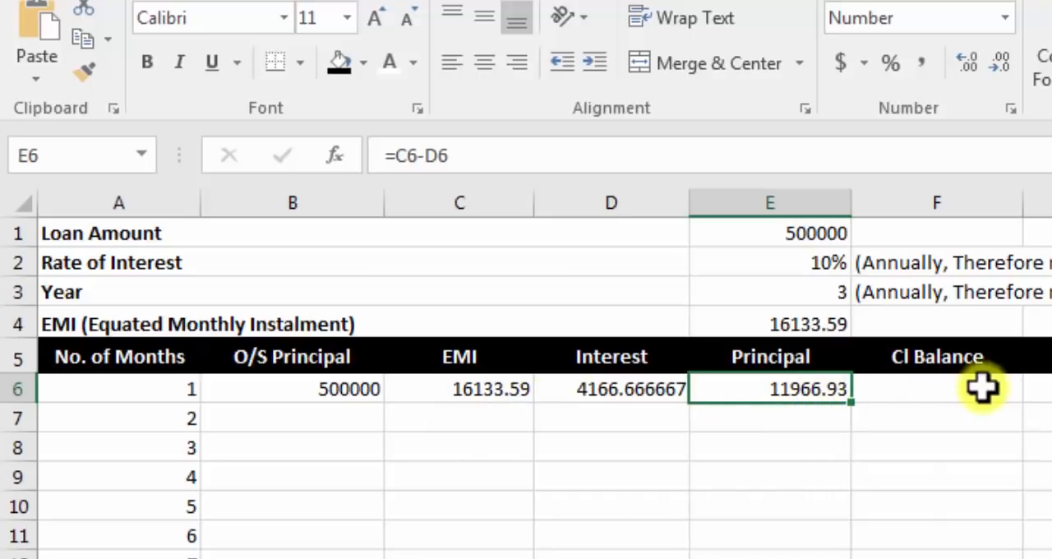
Step: Calculate the first month's closing balance in cell F6 as O/S Principal minus principal with the formula =B6-E6
left_click(929, 384)
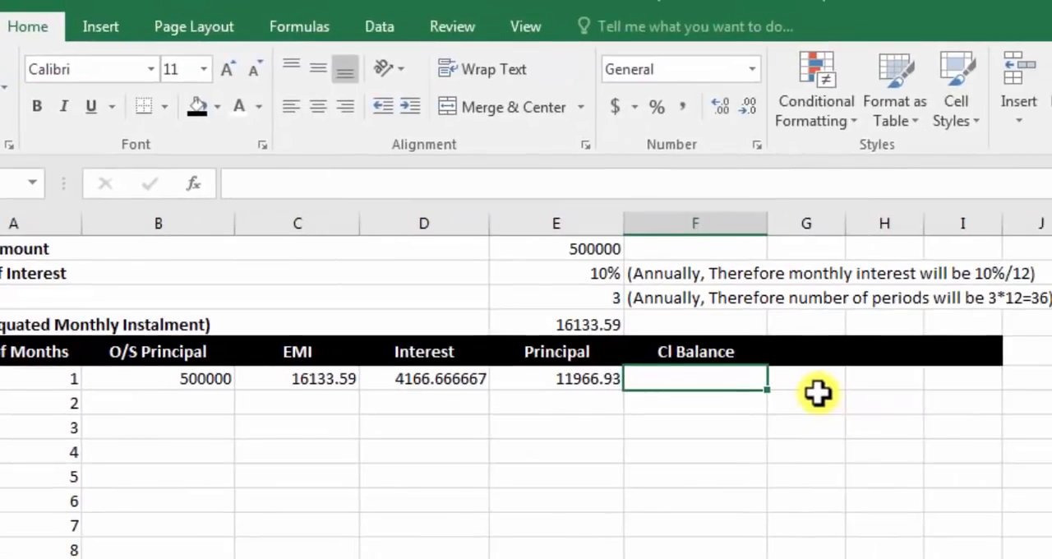
type("=")
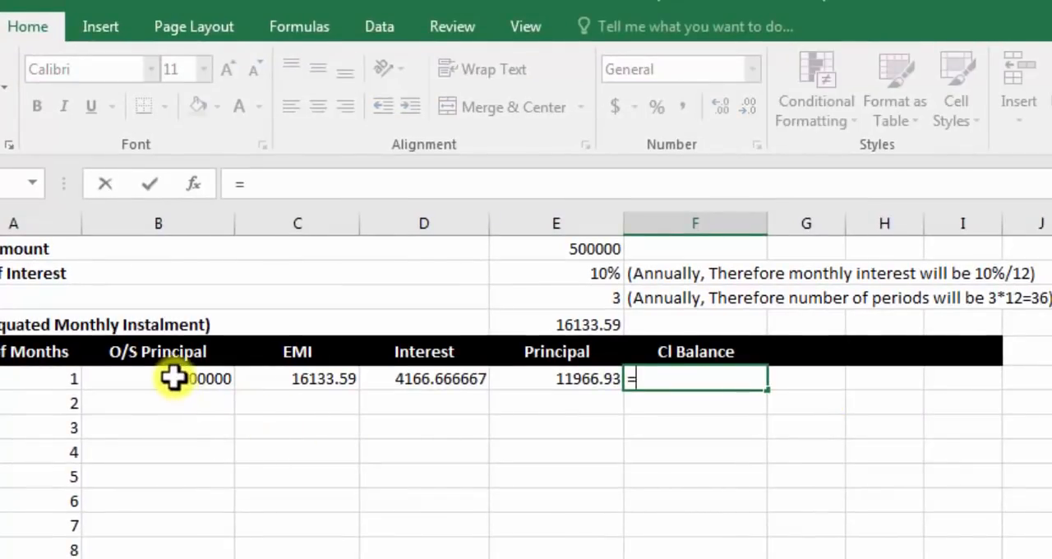
left_click(172, 377)
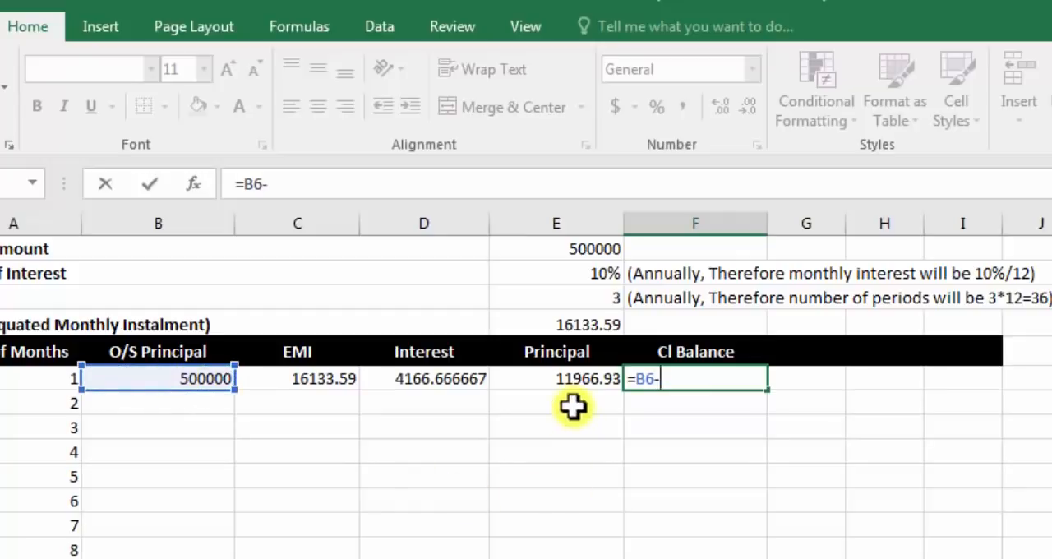
left_click(573, 379)
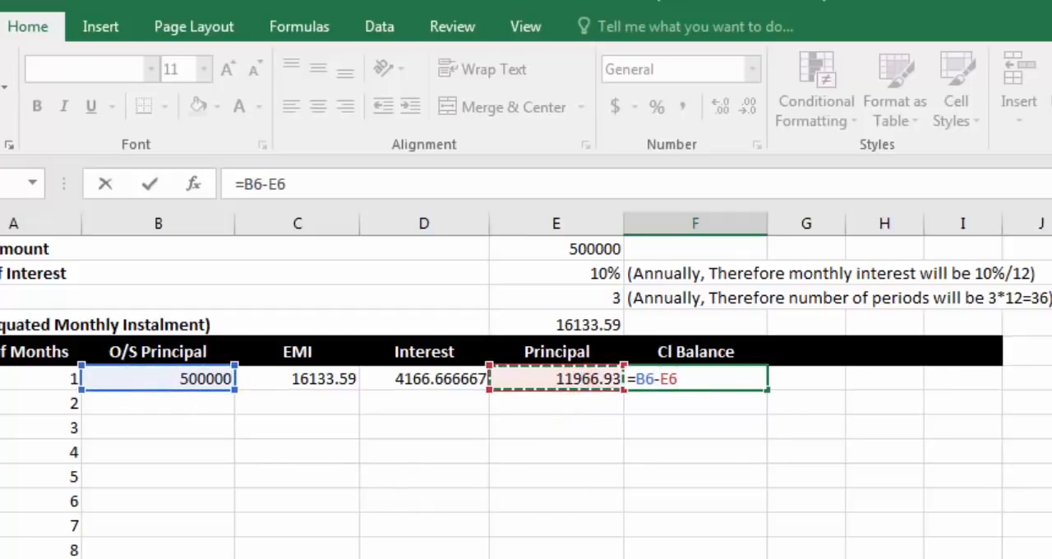
key("Return")
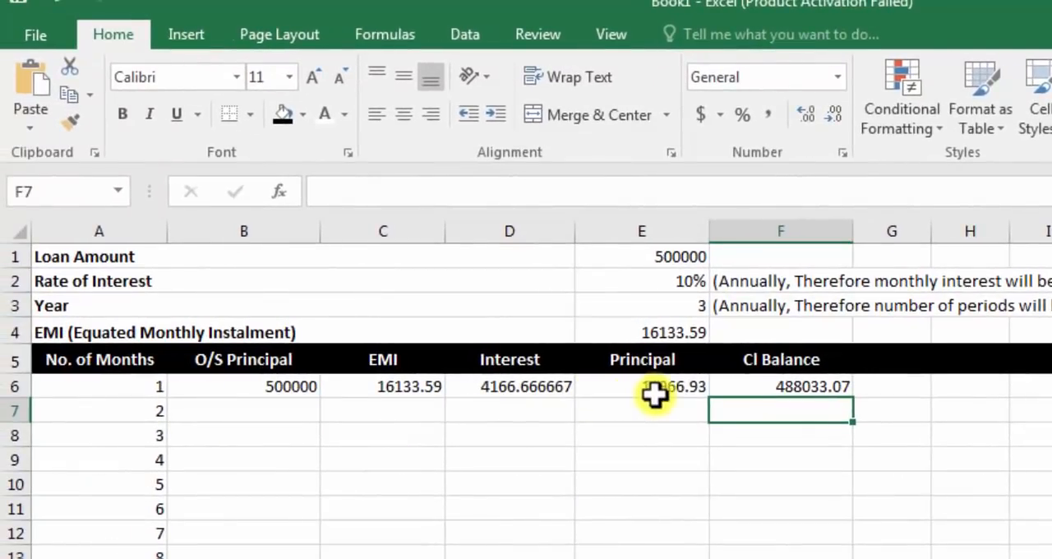
left_click(787, 385)
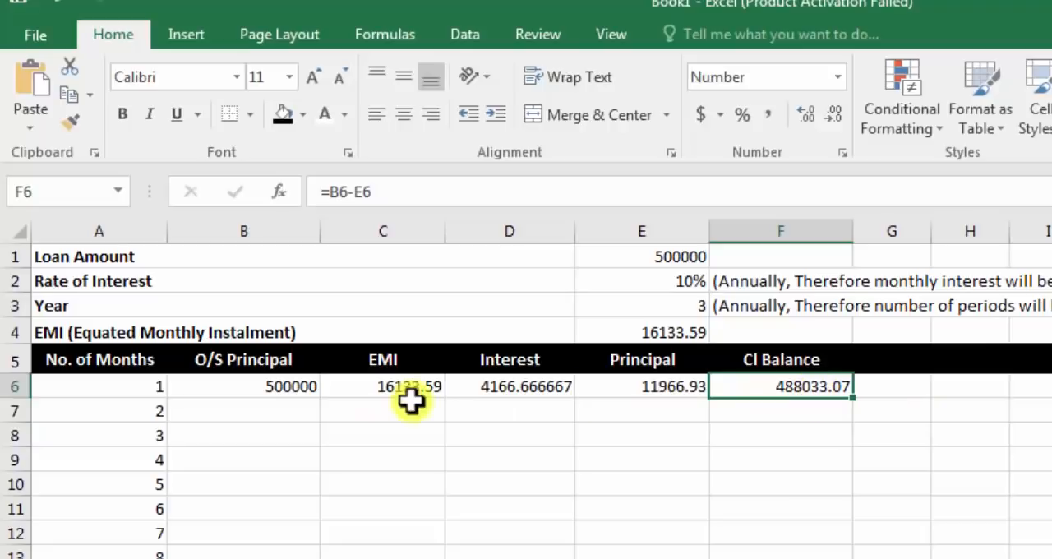
Step: Link the second month's O/S Principal in cell B7 to the first month's closing balance with the formula =F6
left_click(259, 415)
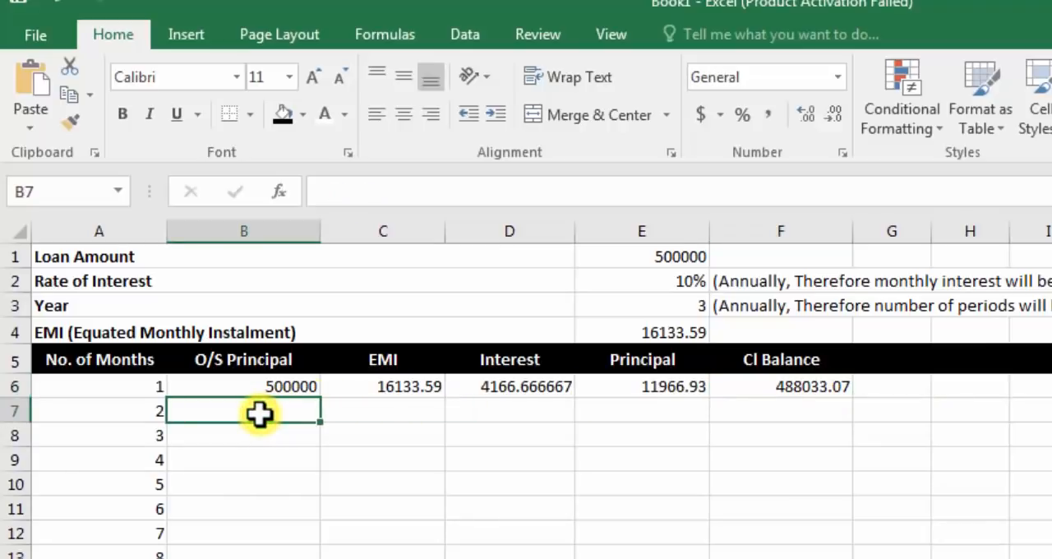
type("=")
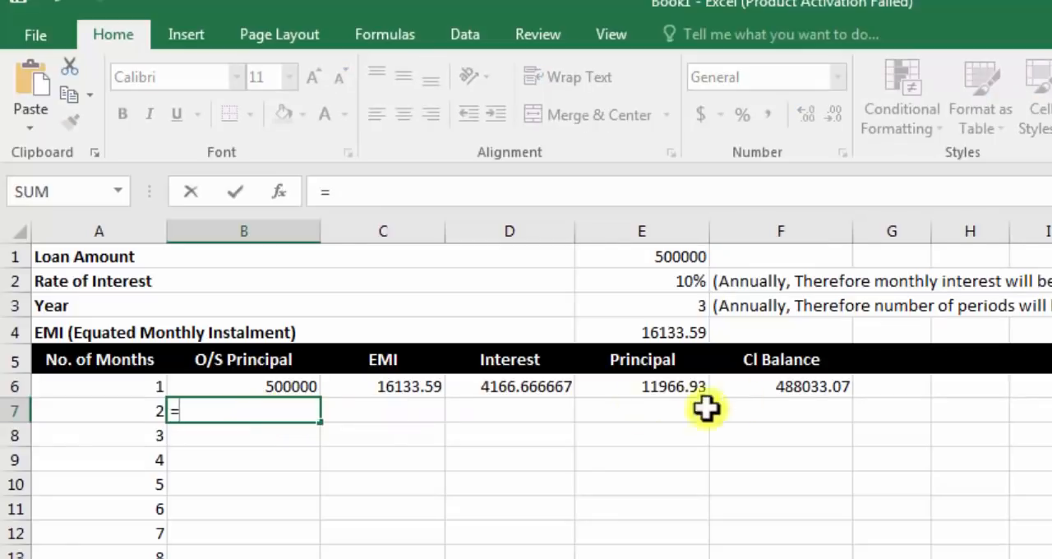
left_click(804, 387)
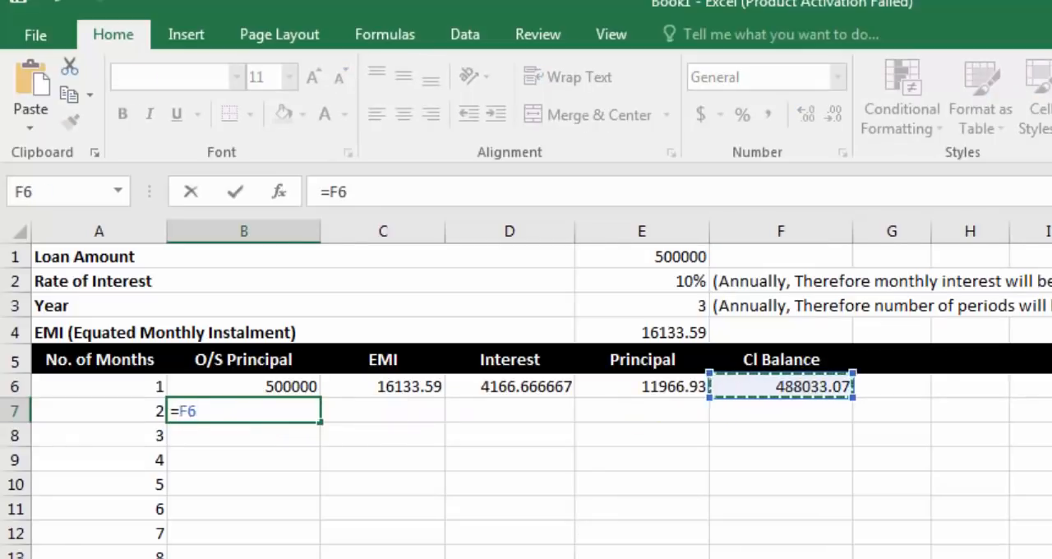
key("Return")
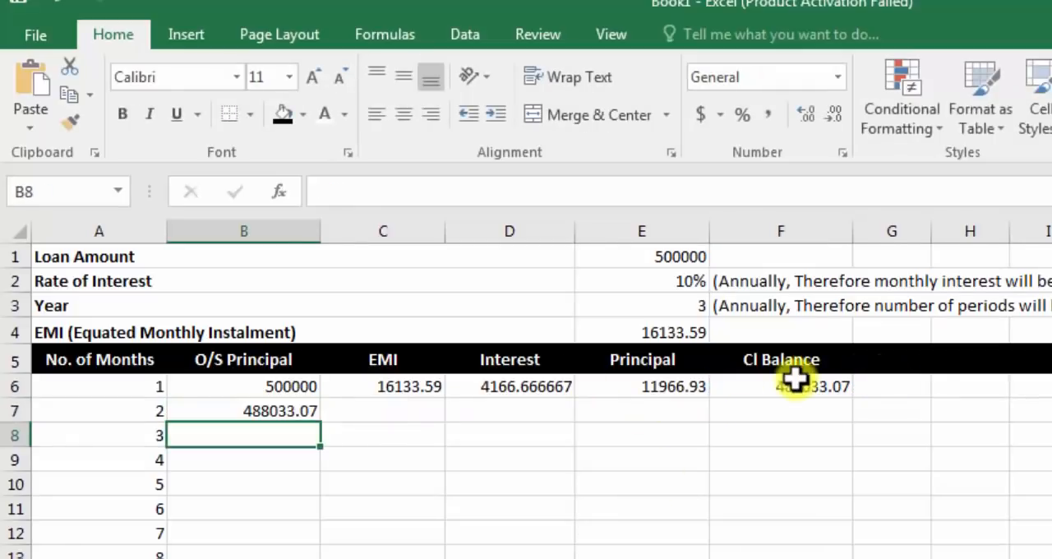
left_click(264, 411)
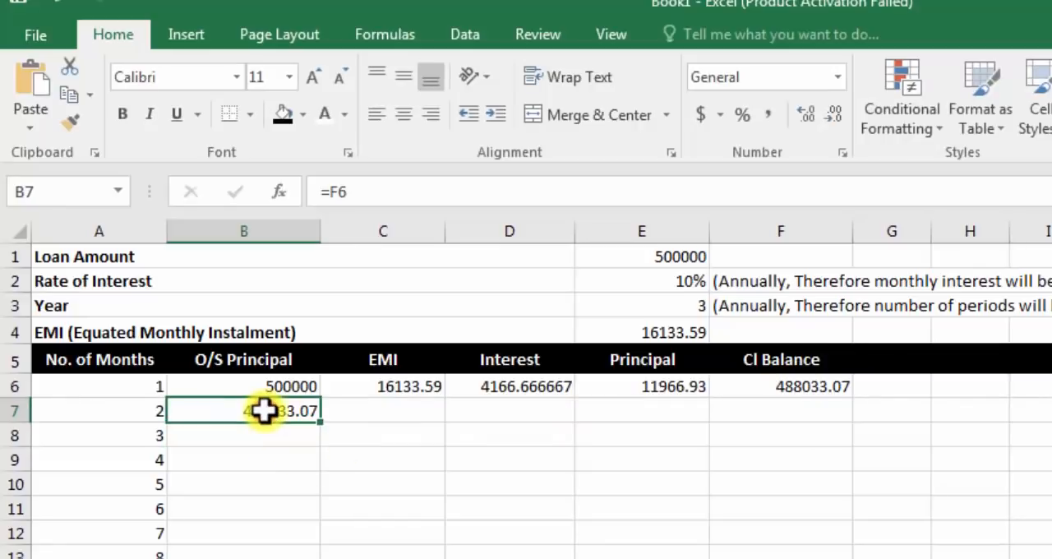
Step: Copy the first month's EMI and interest formulas from C6 and D6 down to the second month in row 7
left_click(363, 416)
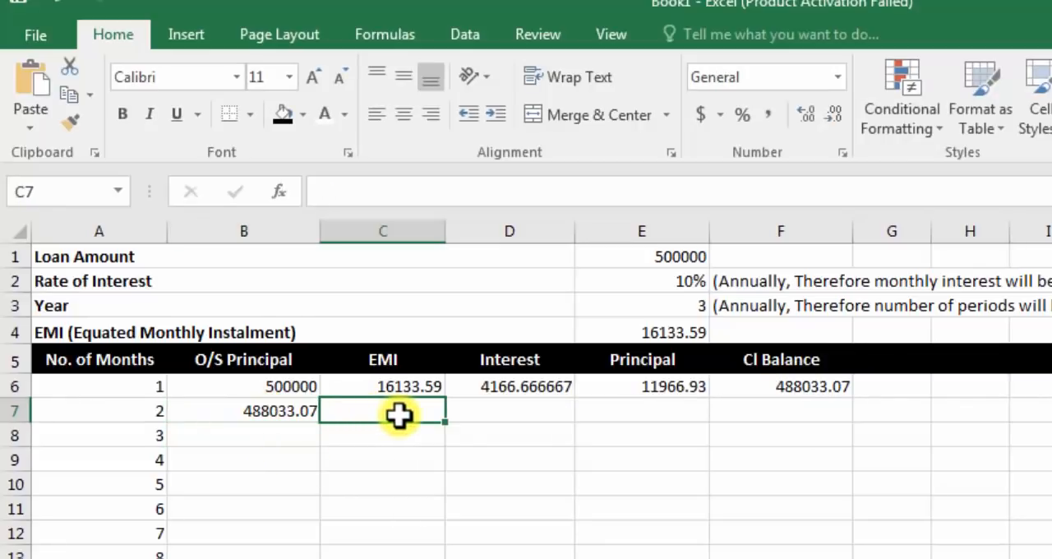
left_click(423, 391)
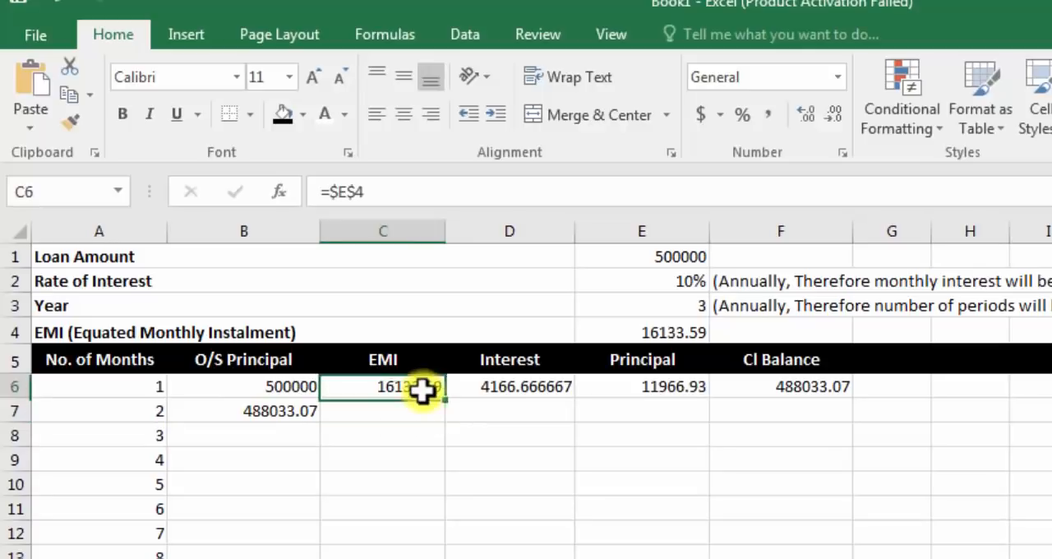
left_click_drag(445, 398, 445, 416)
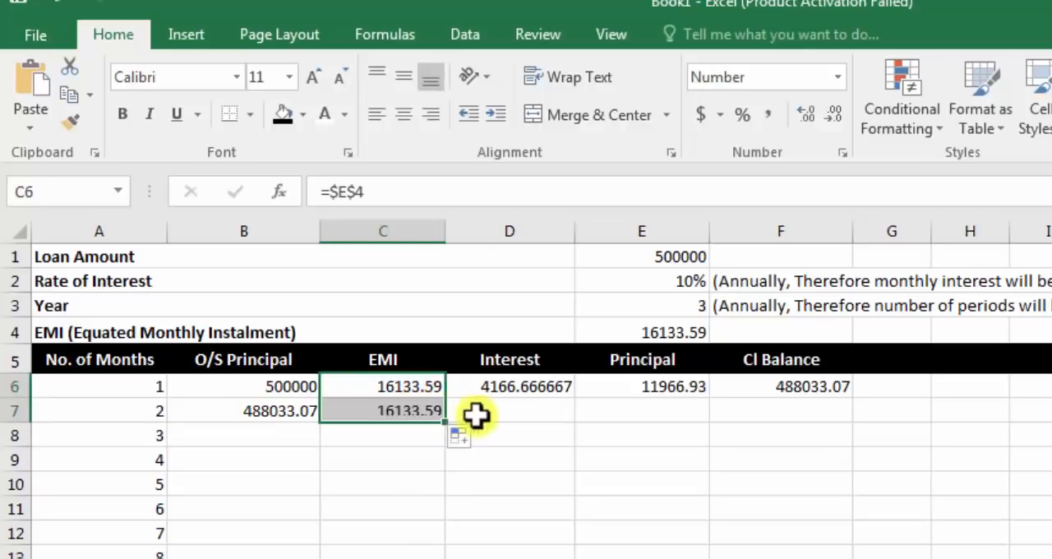
left_click(502, 407)
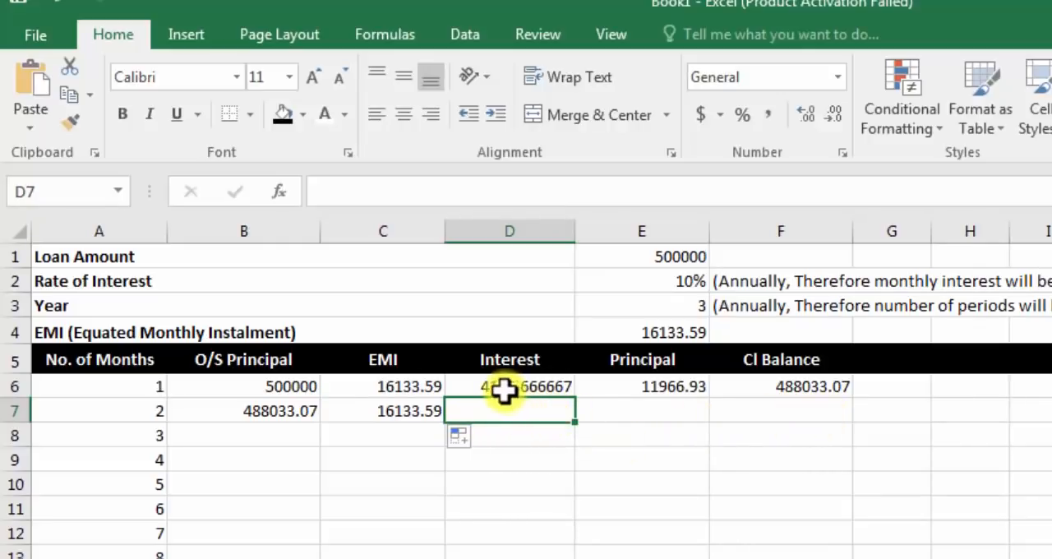
left_click(542, 390)
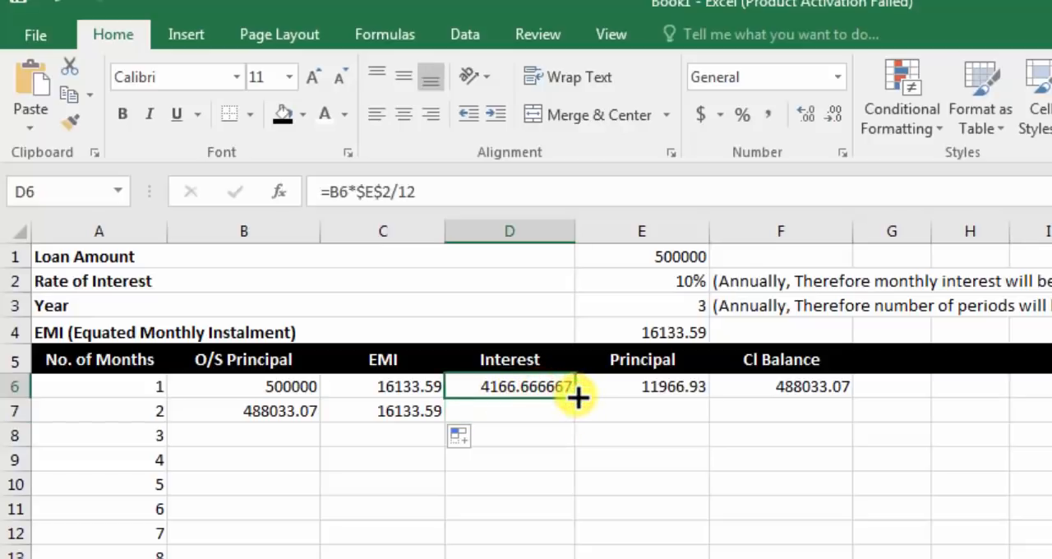
left_click_drag(578, 397, 577, 417)
Step: Copy the first month's principal and closing balance formulas from E6 and F6 down to the second month in row 7
left_click(662, 385)
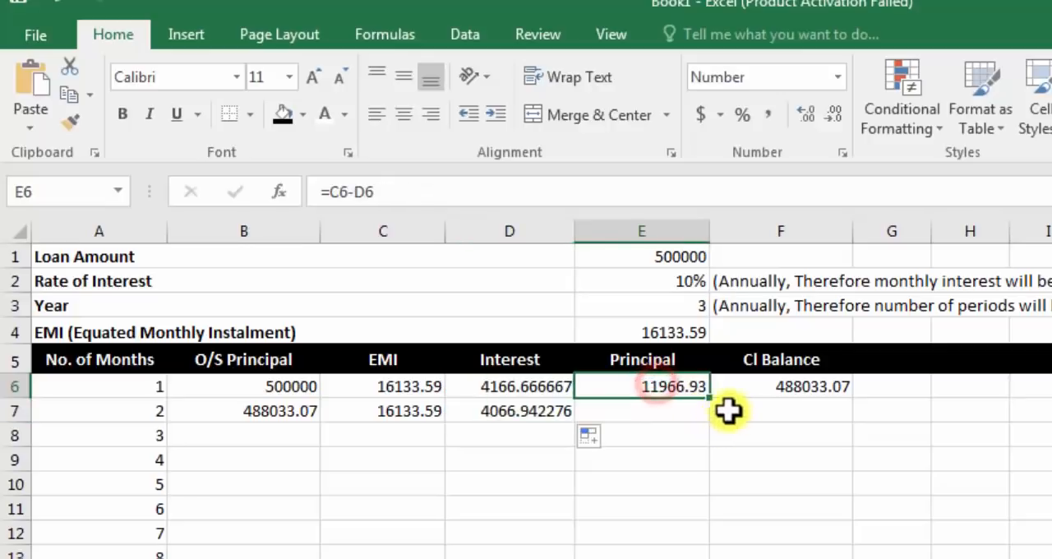
left_click_drag(706, 398, 731, 423)
left_click(794, 386)
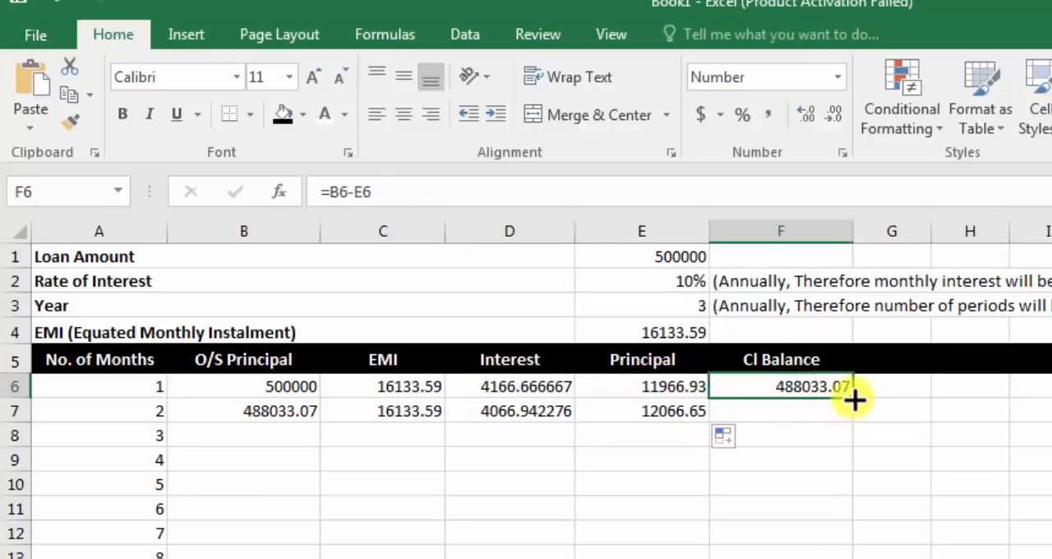
left_click_drag(855, 399, 857, 423)
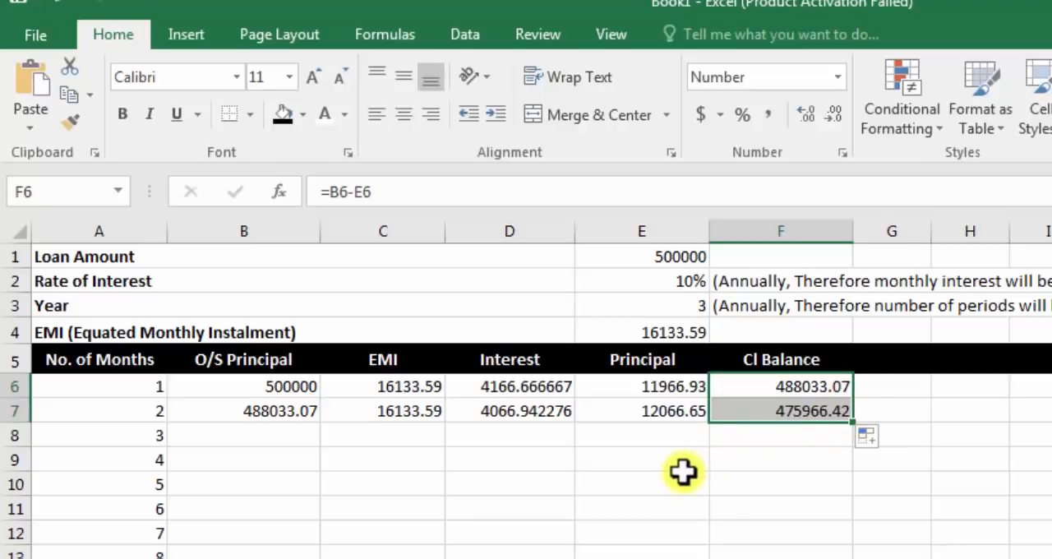
left_click(683, 475)
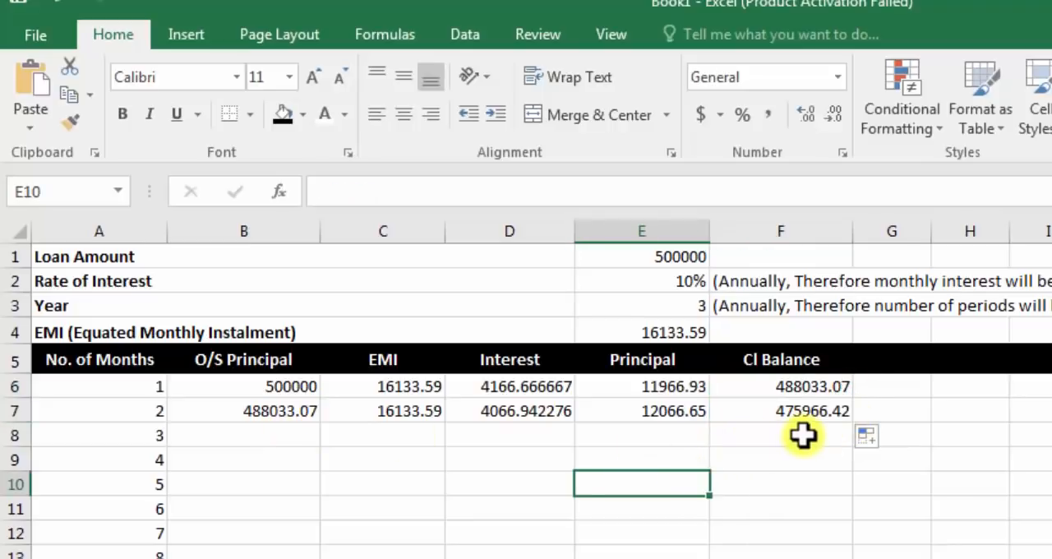
Step: Examine the PMT formula in E4 and the first month's O/S Principal, EMI, interest, principal and closing balance formulas in row 6
left_click(308, 391)
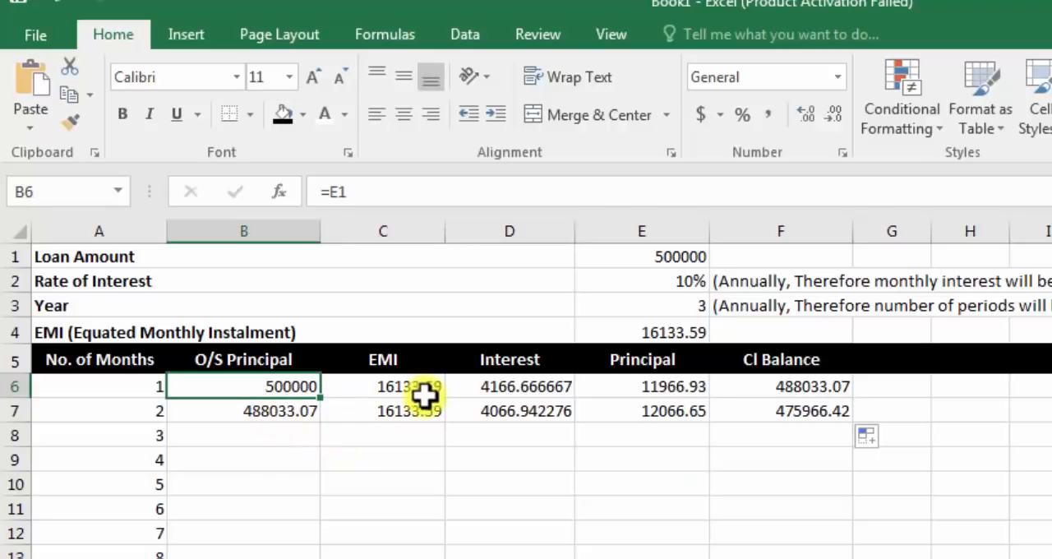
left_click(660, 331)
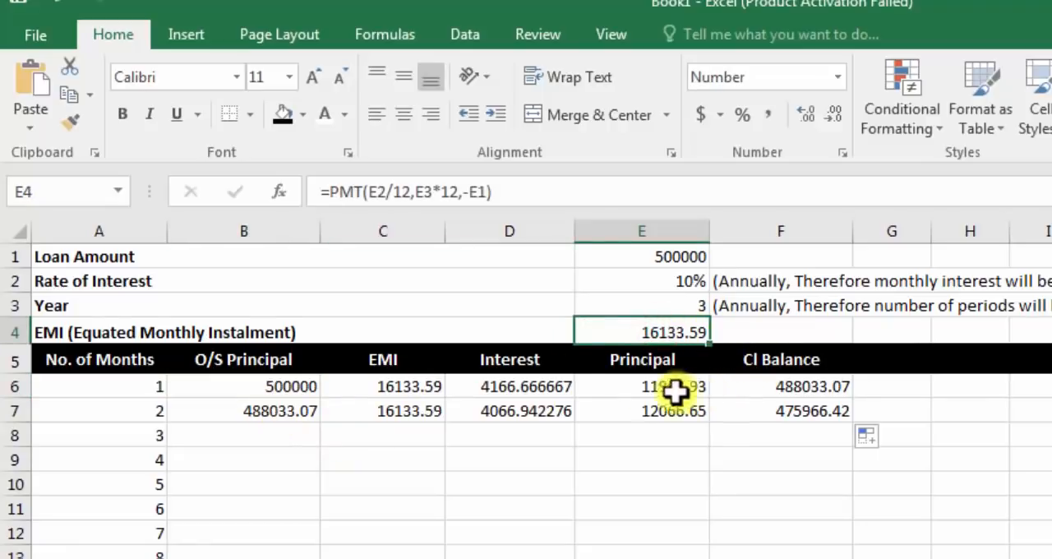
left_click(420, 385)
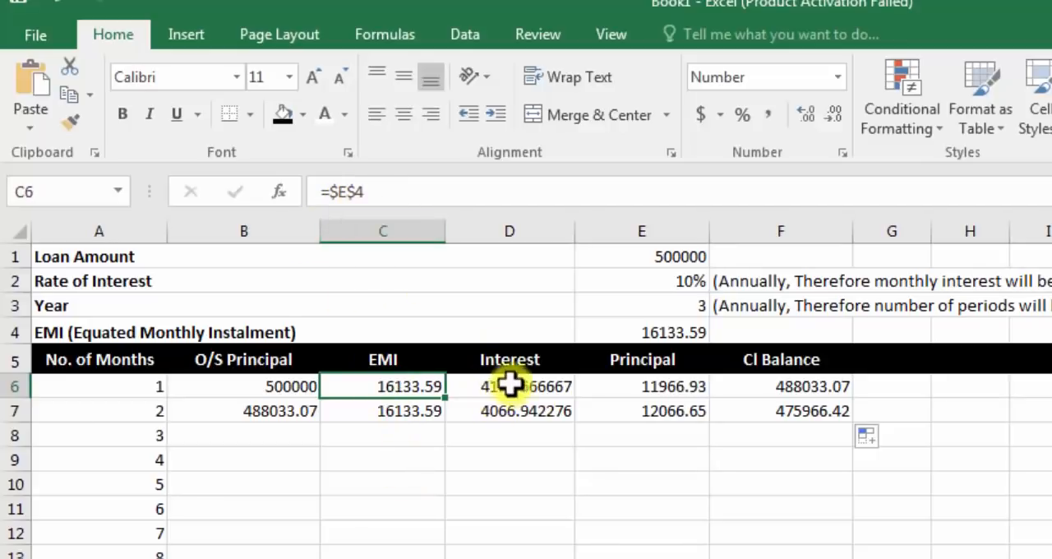
left_click(265, 389)
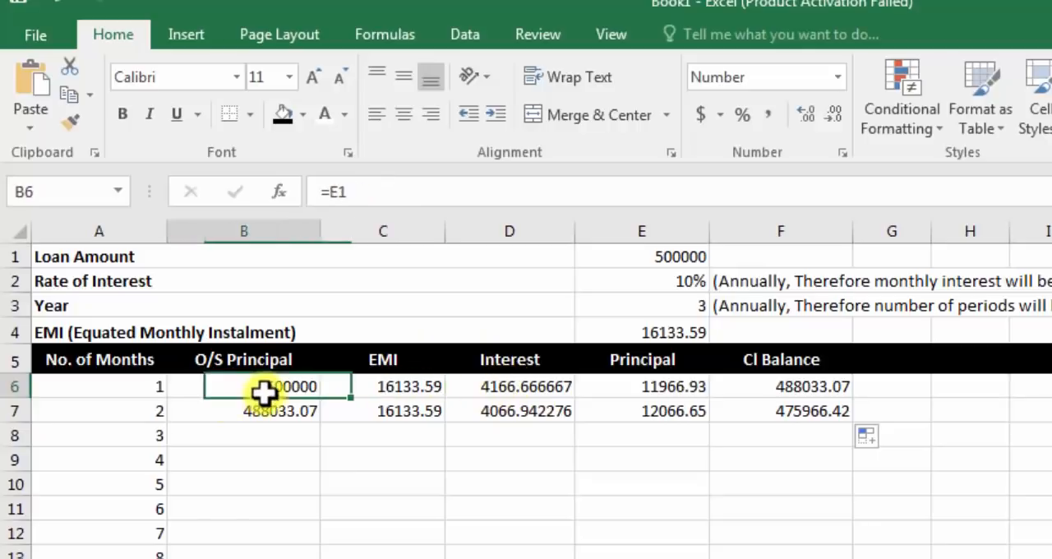
left_click(396, 391)
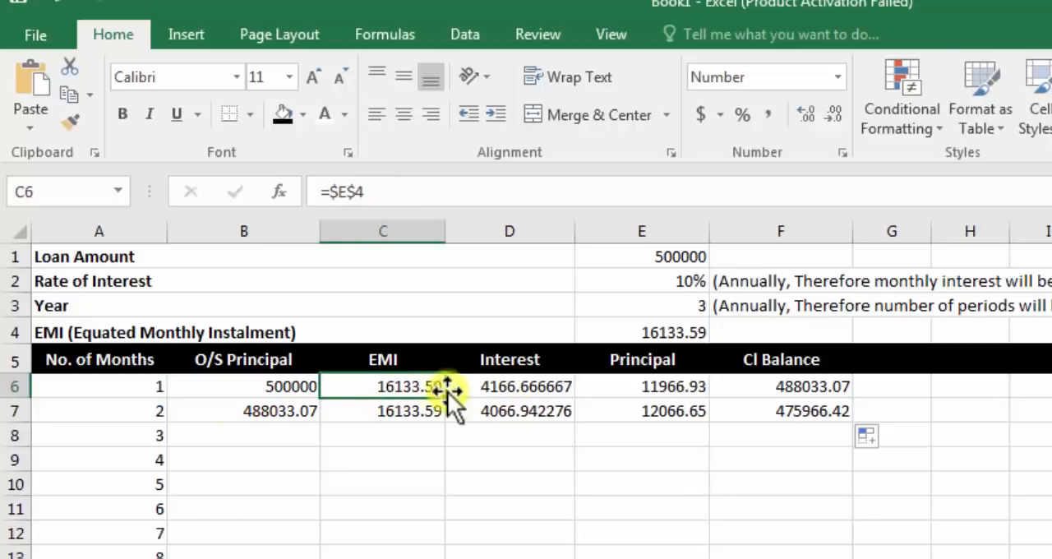
left_click(517, 389)
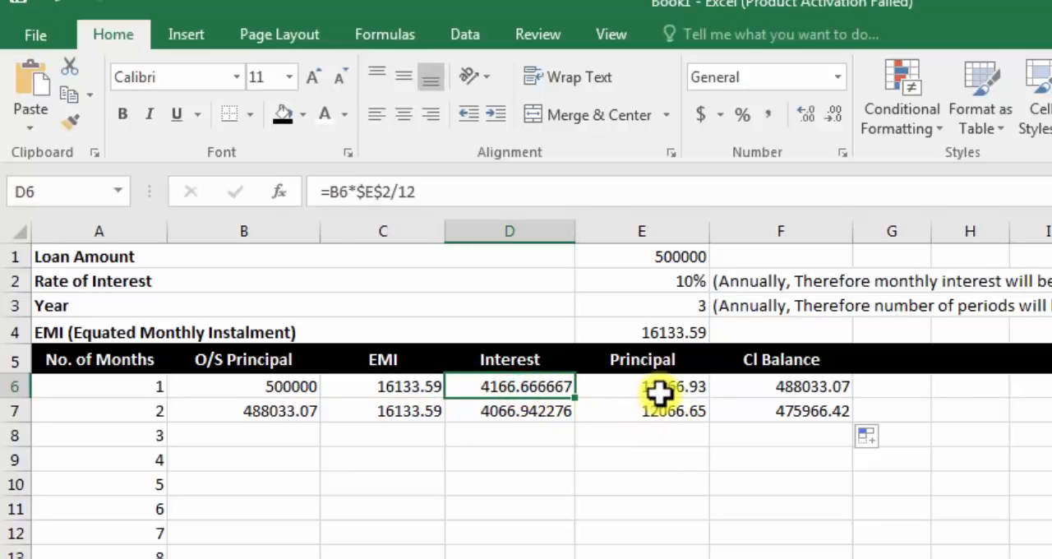
left_click(682, 392)
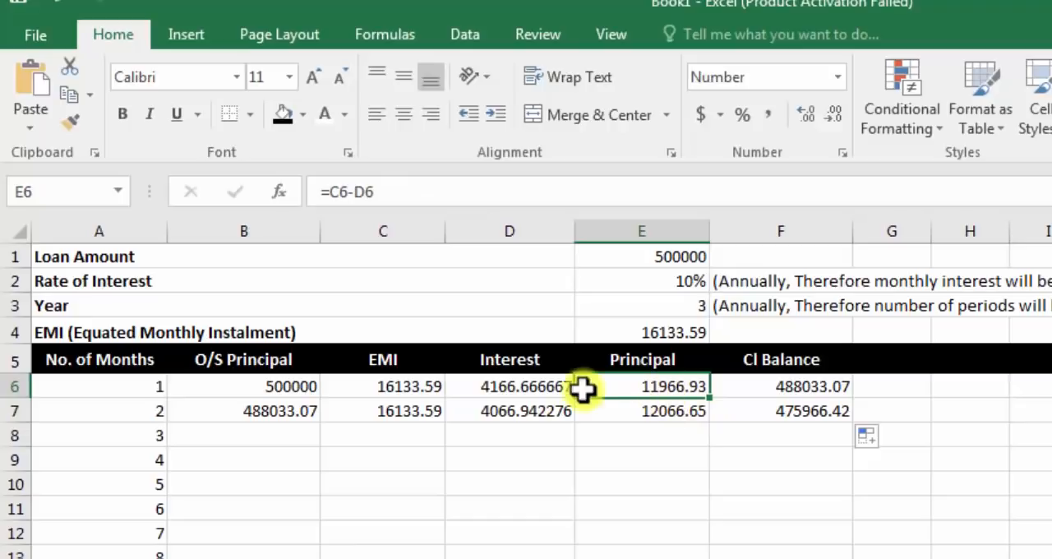
left_click(512, 387)
left_click(641, 387)
left_click(398, 386)
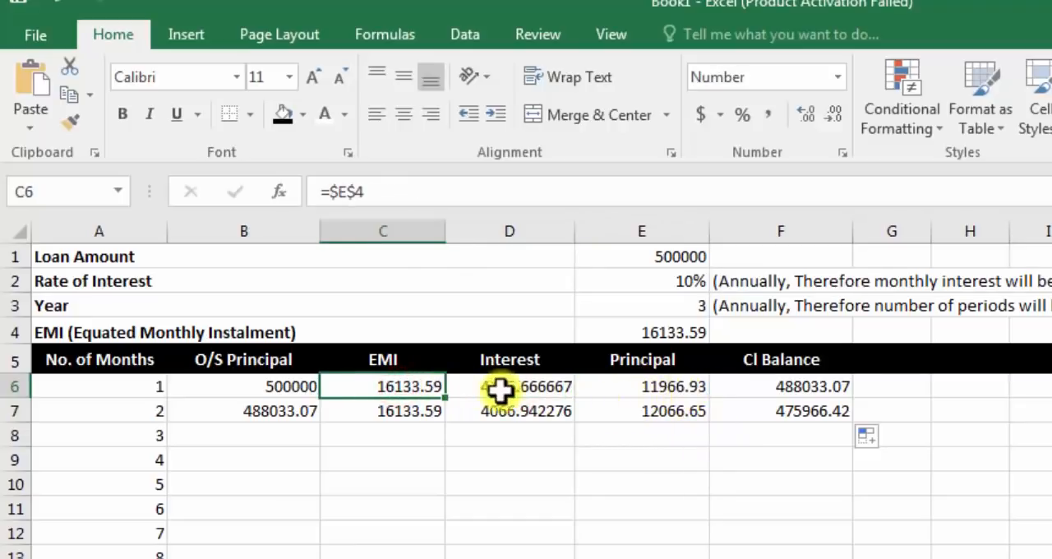
left_click(279, 393)
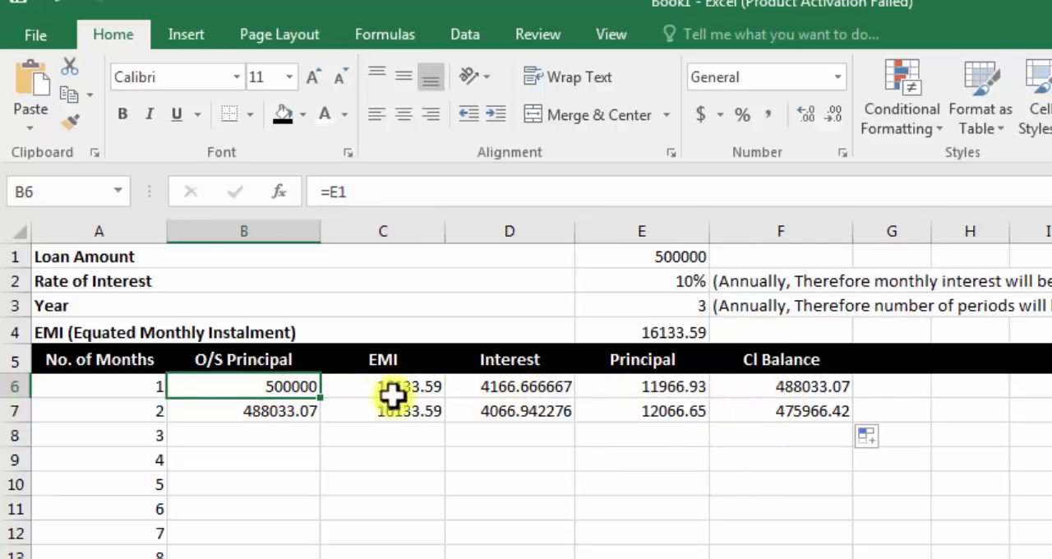
left_click(769, 393)
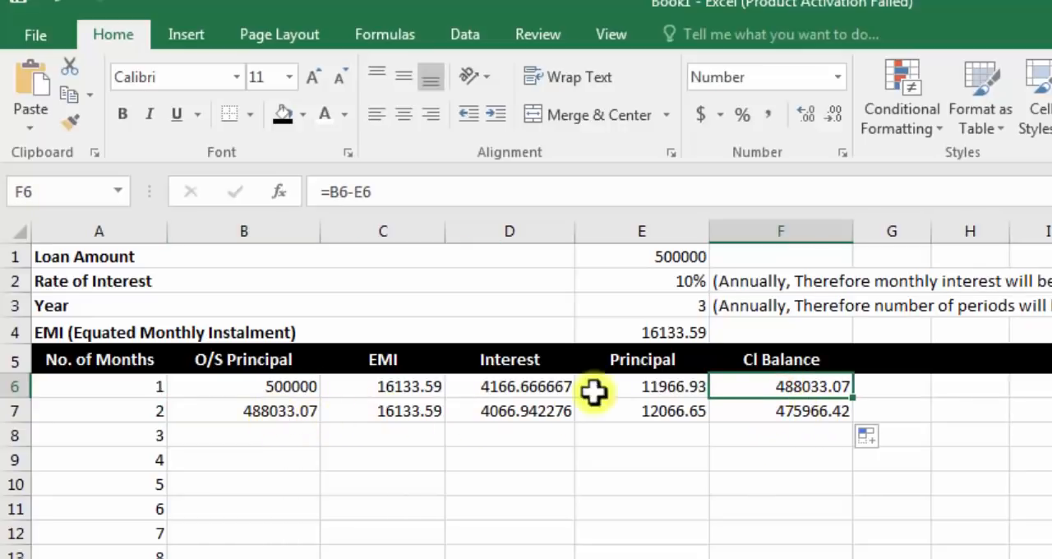
Step: Check the second month's O/S Principal, EMI, interest, principal and closing balance formulas across B7 to F7
left_click(281, 413)
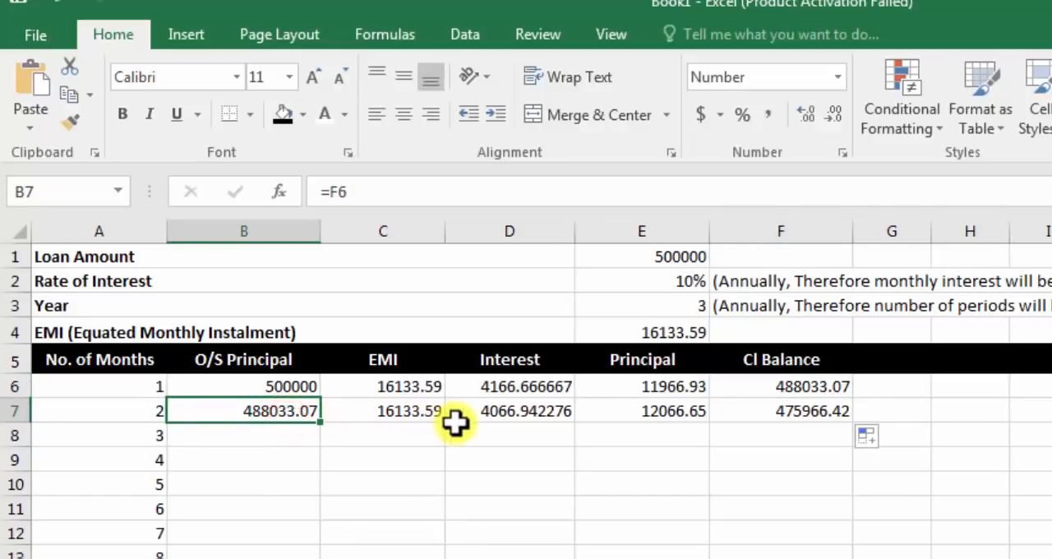
left_click(372, 413)
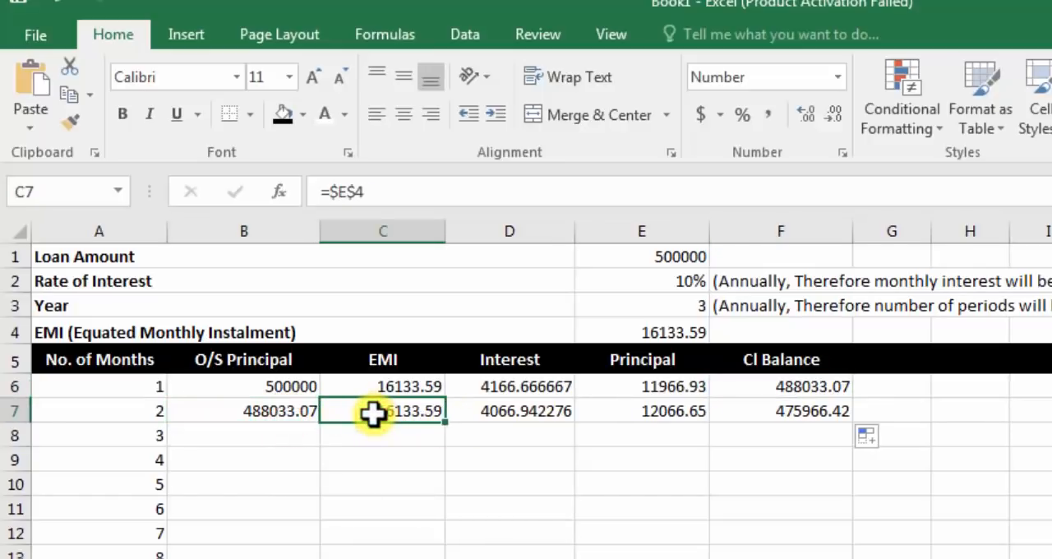
left_click(502, 412)
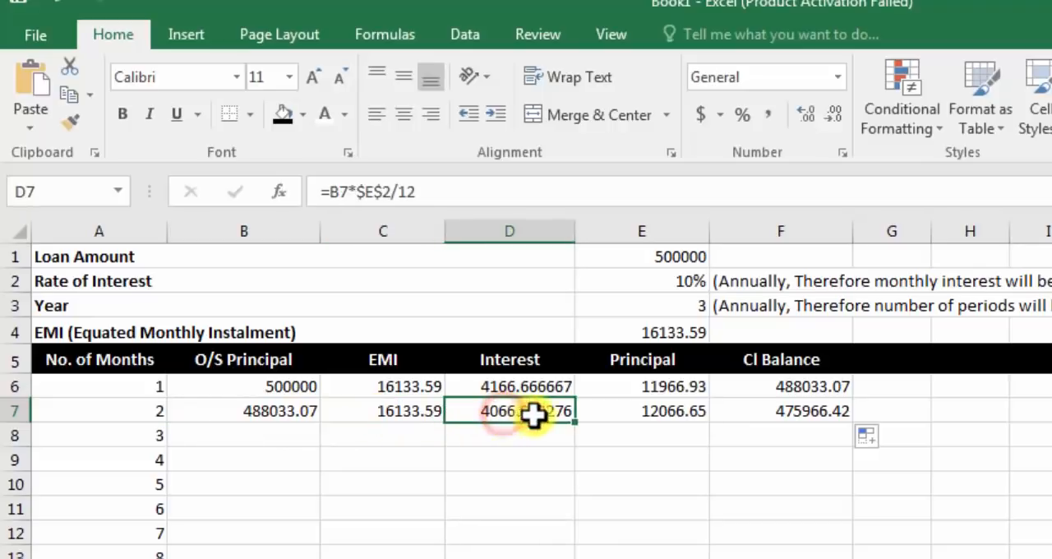
left_click(608, 411)
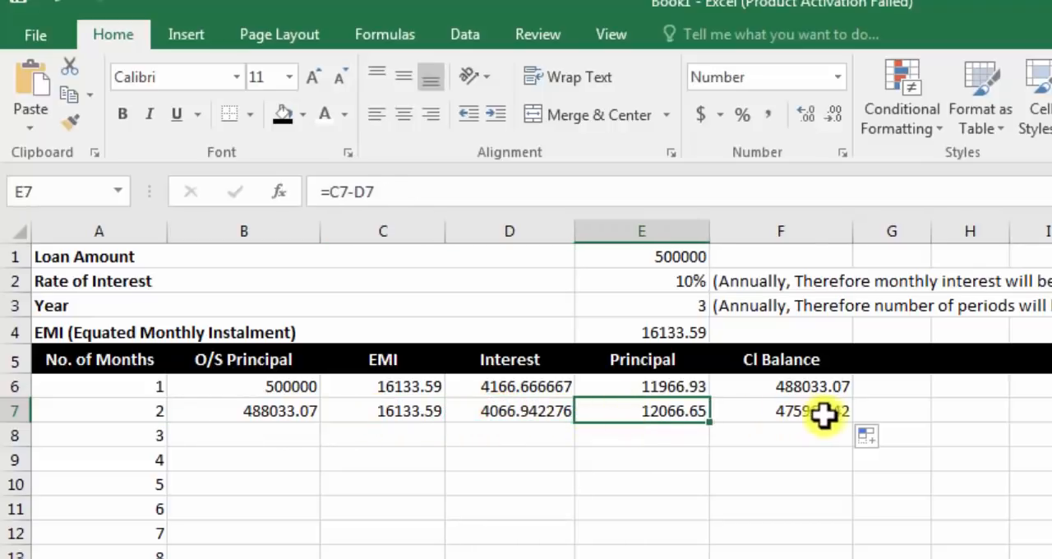
left_click(788, 420)
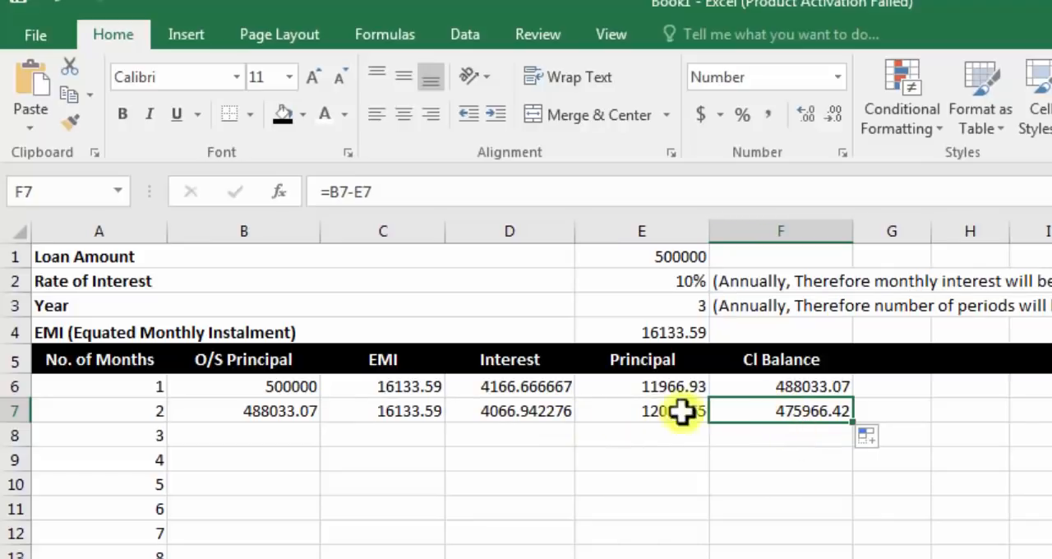
Step: Copy the second month's formulas in B7:F7 down through month 36 in row 41
left_click(282, 440)
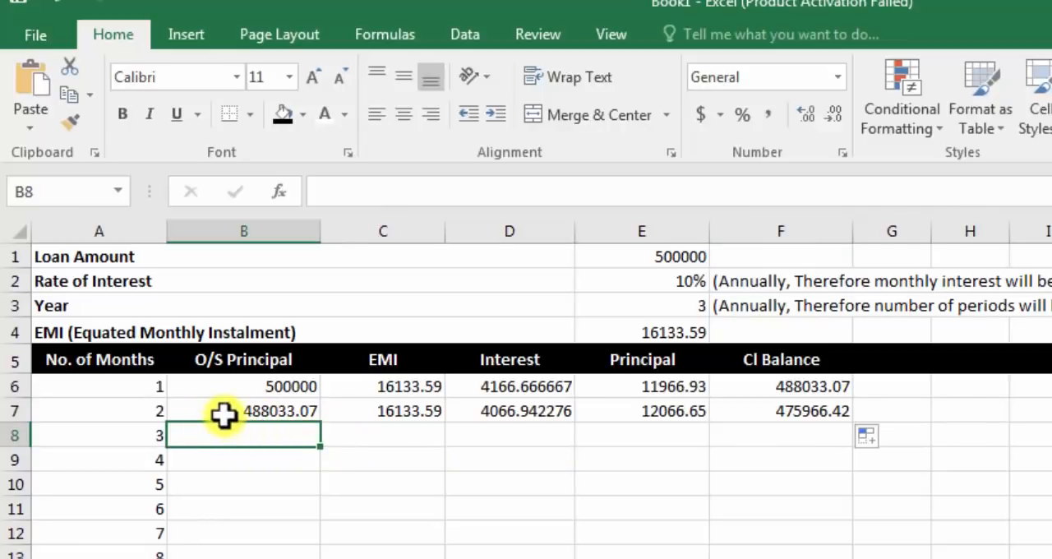
left_click_drag(223, 413, 840, 411)
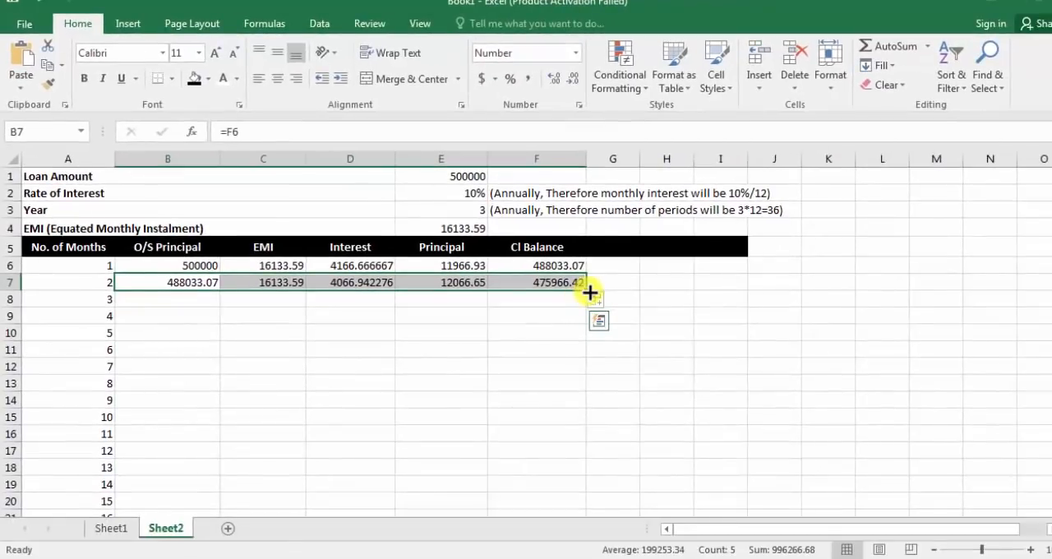
left_click_drag(590, 293, 564, 347)
Step: Review the filled repayment schedule, checking formulas in several middle rows and the closing balance of month 36 in F41
scroll(672, 390, "up", 10)
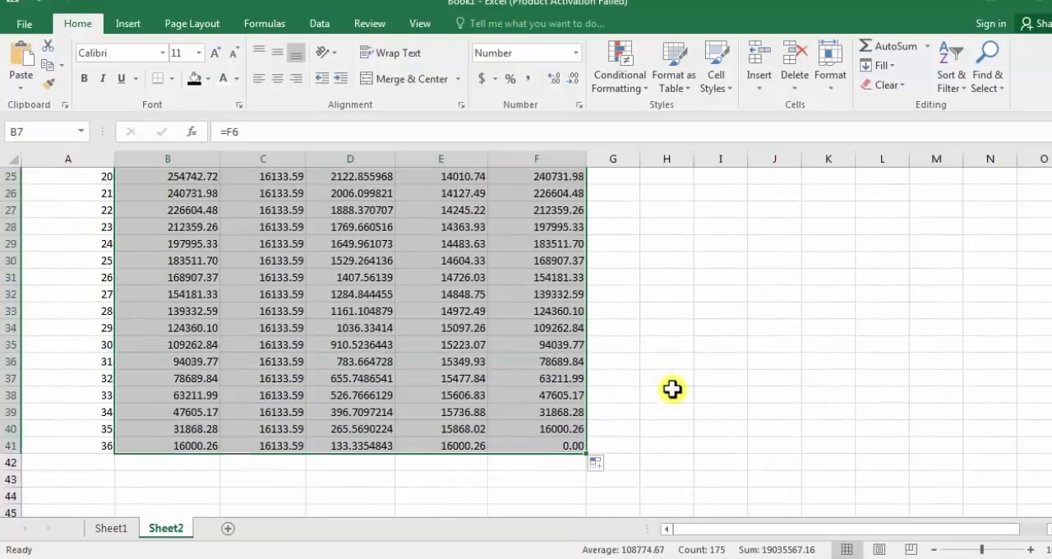
scroll(639, 392, "down", 3)
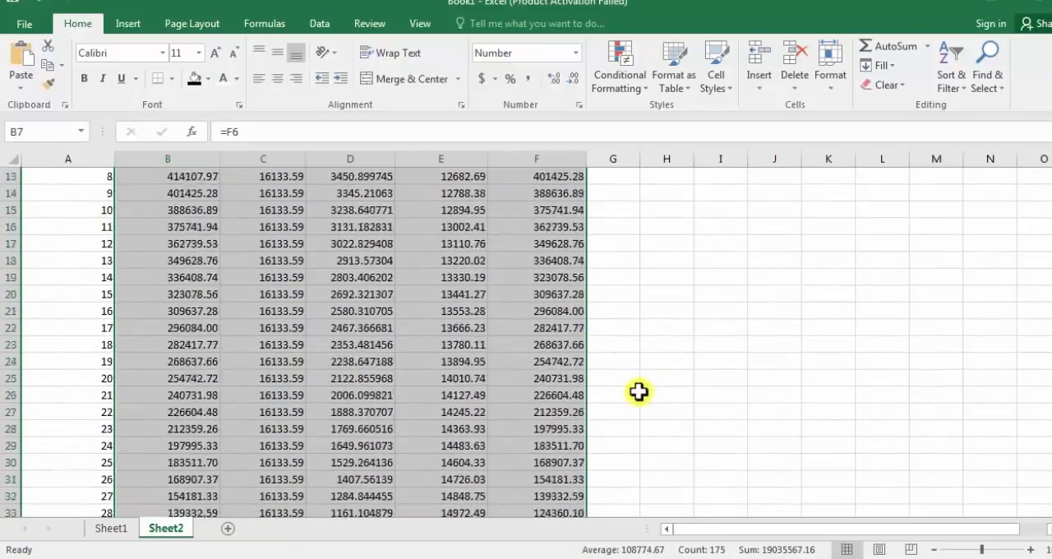
scroll(639, 391, "up", 3)
left_click(255, 417)
left_click(360, 421)
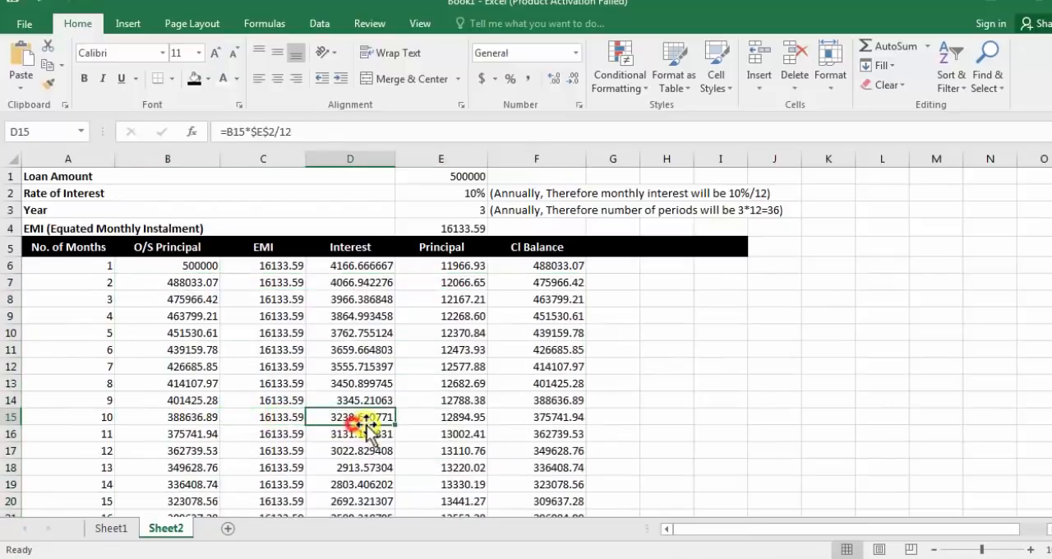
left_click(463, 430)
left_click(558, 437)
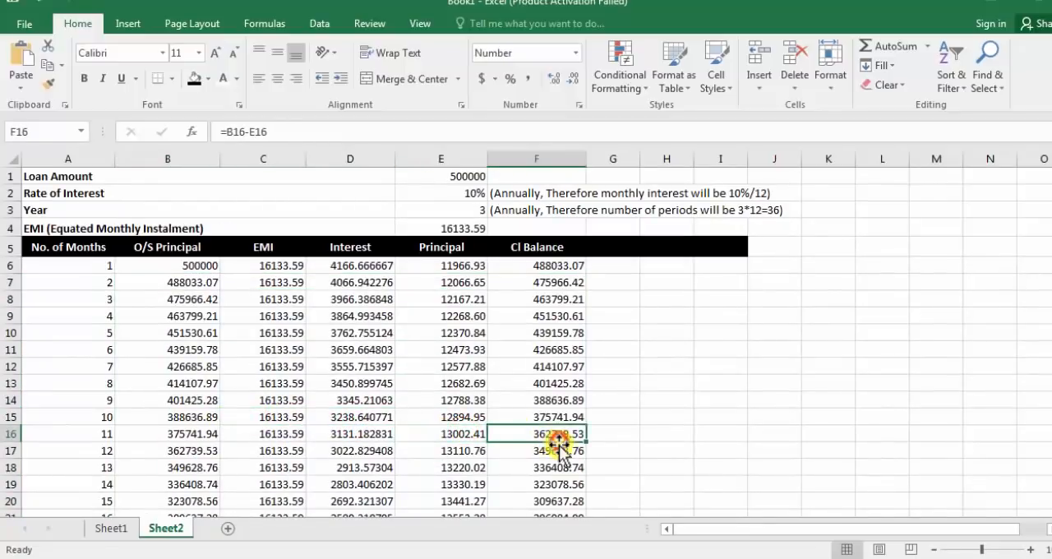
scroll(558, 456, "down", 9)
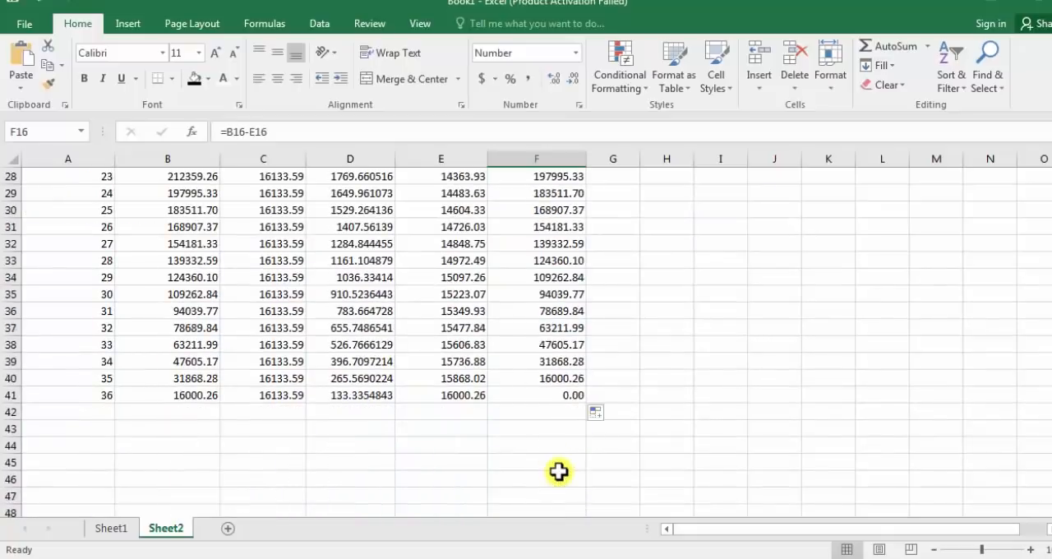
left_click(562, 395)
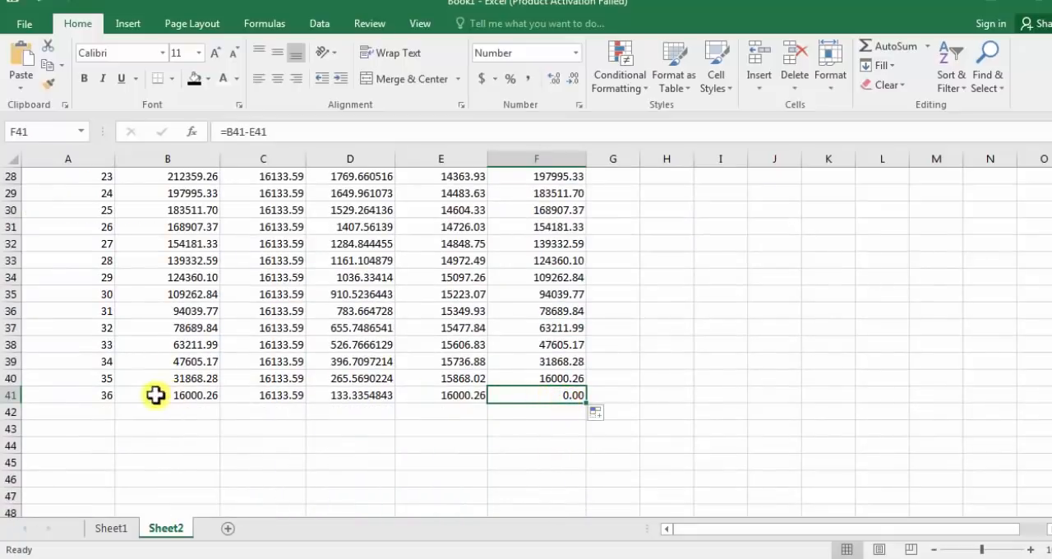
left_click(84, 395)
left_click(540, 395)
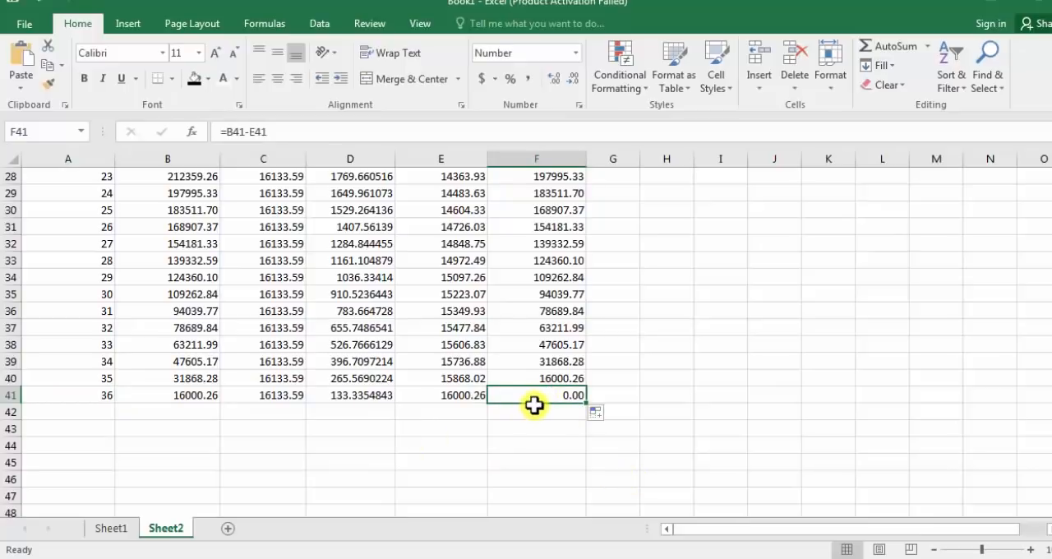
Step: Insert a blank sheet row above the Loan Amount row
scroll(534, 402, "up", 9)
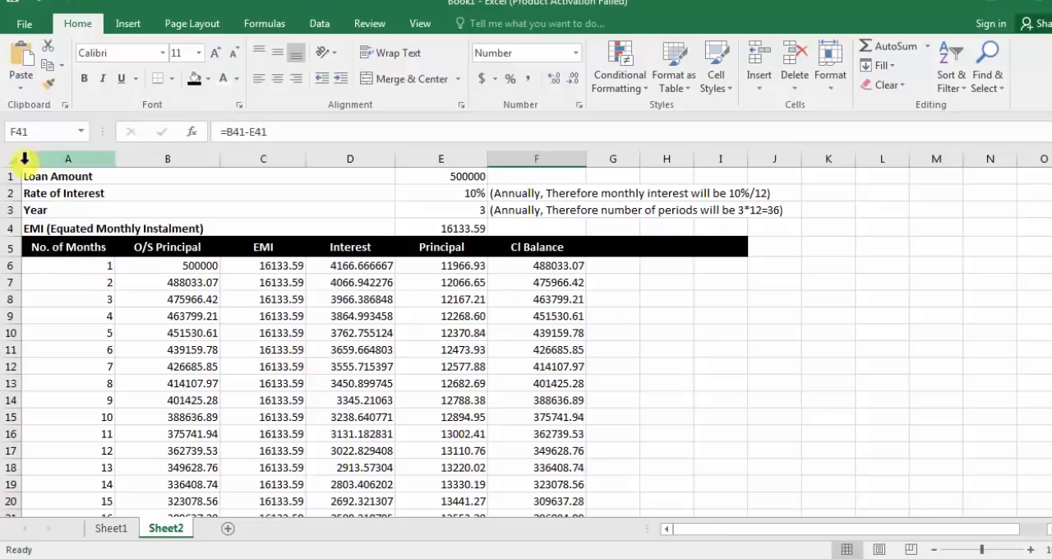
left_click(182, 174)
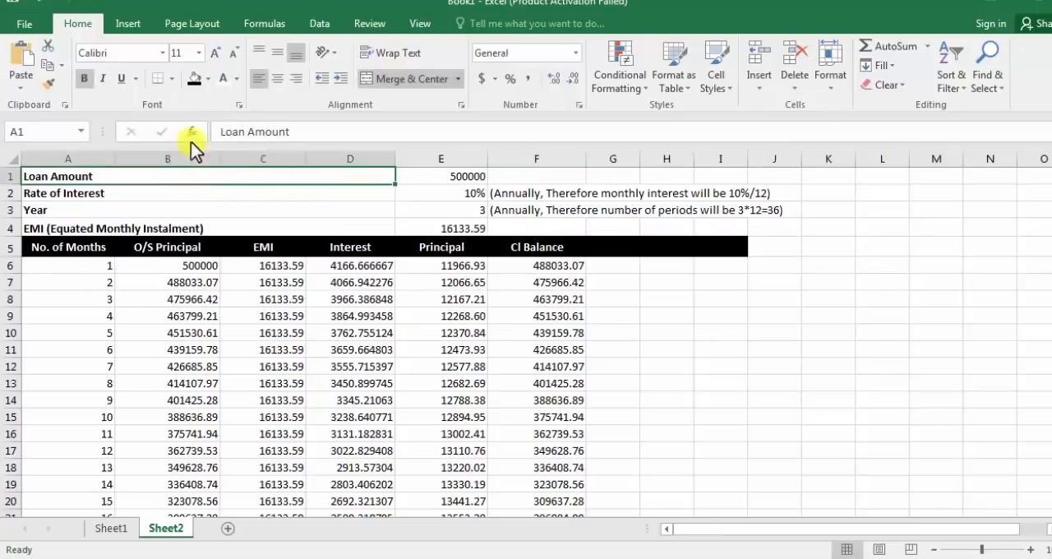
left_click(758, 78)
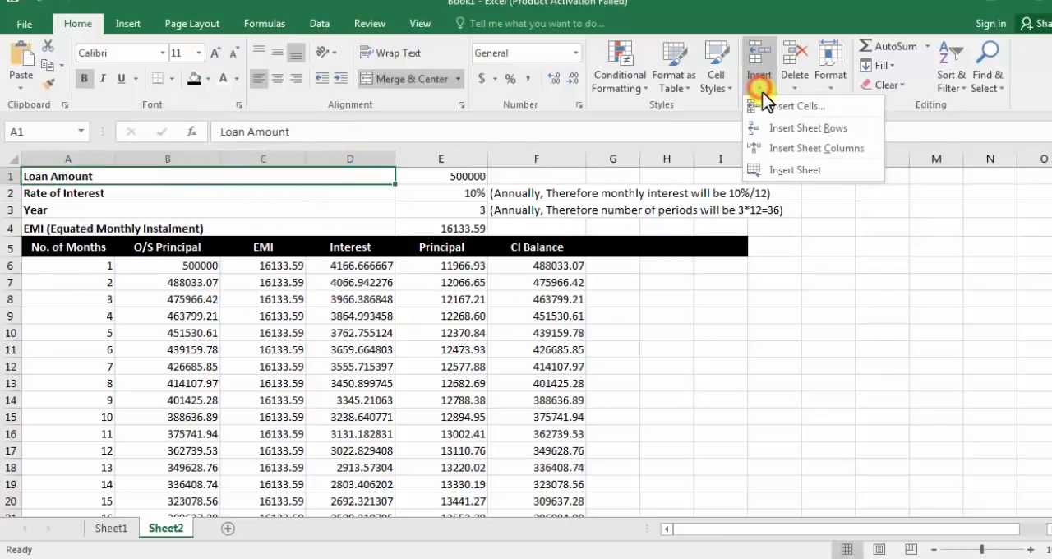
left_click(796, 129)
Step: Merge and center A1:I1 and enter the title "How to make LOAN schedule in EXCEL" in it
left_click_drag(70, 175, 723, 175)
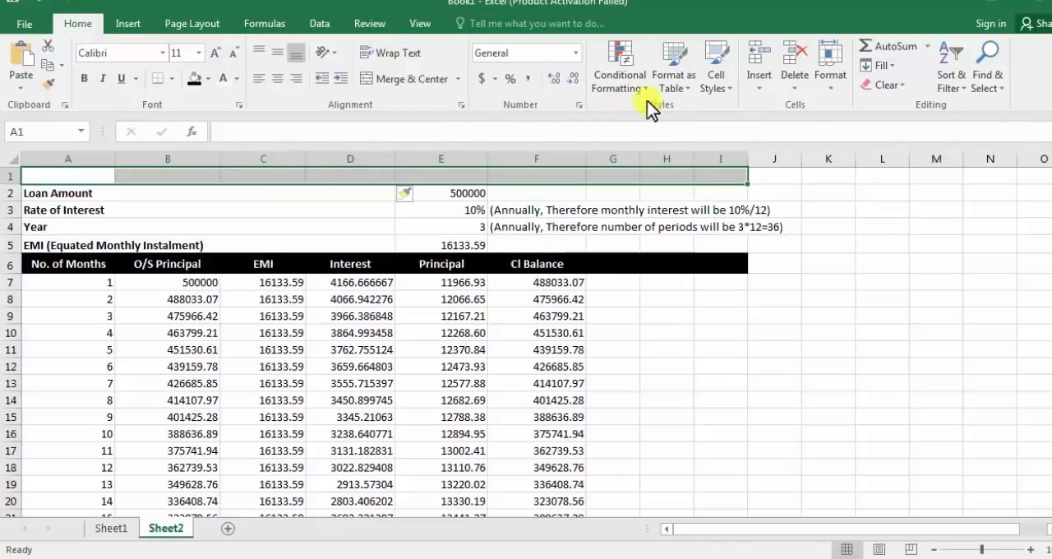
left_click(403, 81)
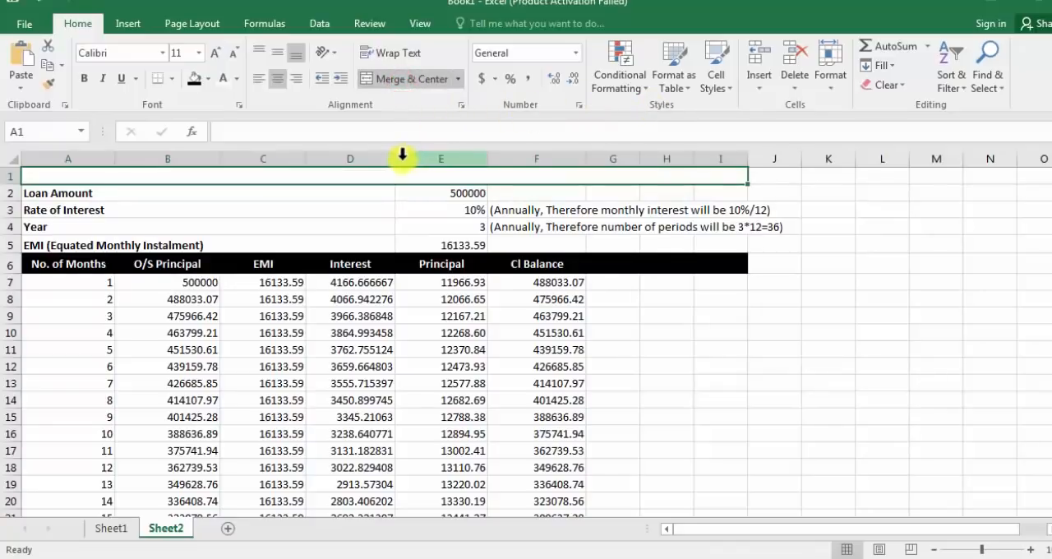
left_click(382, 194)
left_click(376, 174)
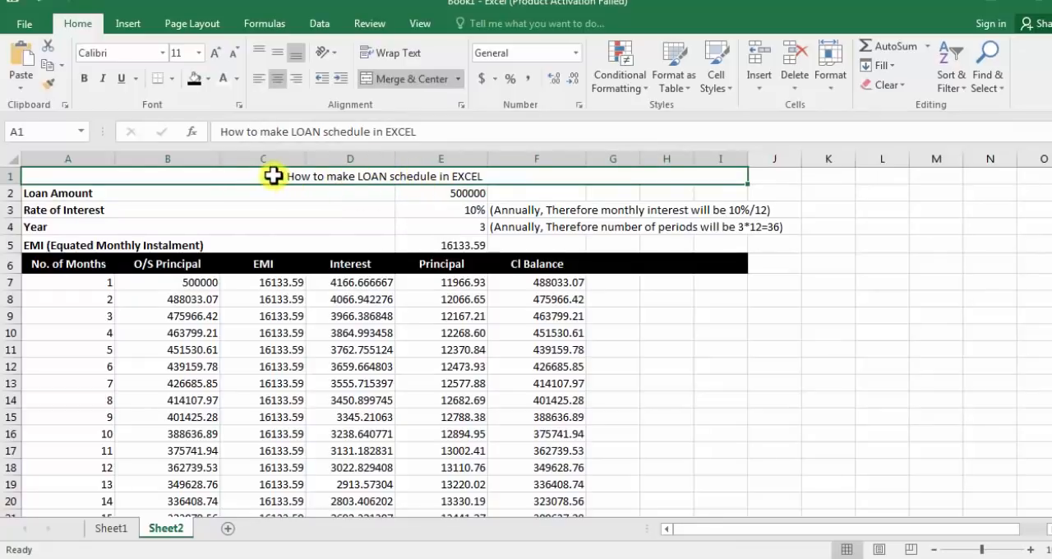
Step: Format the title in row 1 with font size 28 and white text on a blue fill
left_click(199, 52)
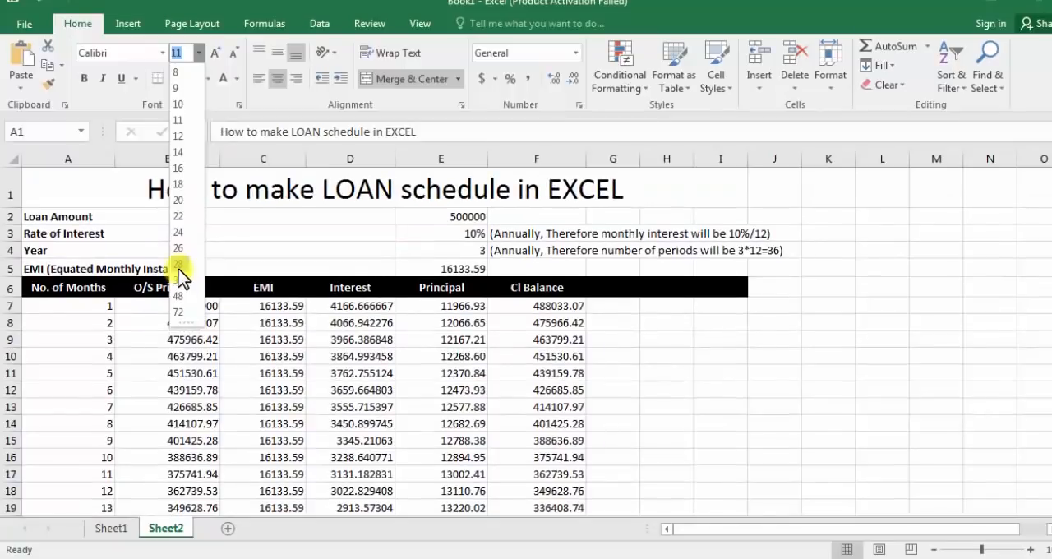
left_click(178, 265)
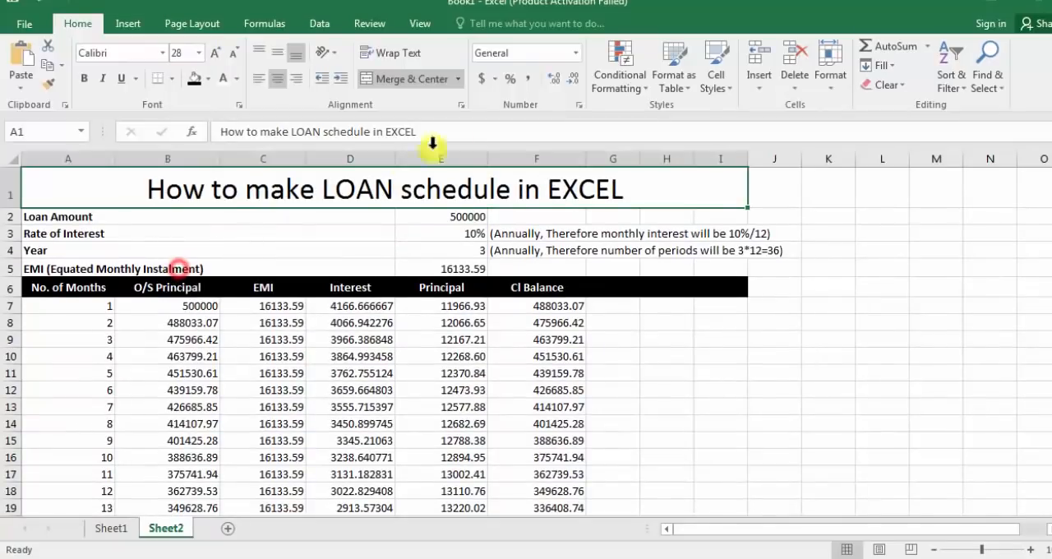
left_click(724, 92)
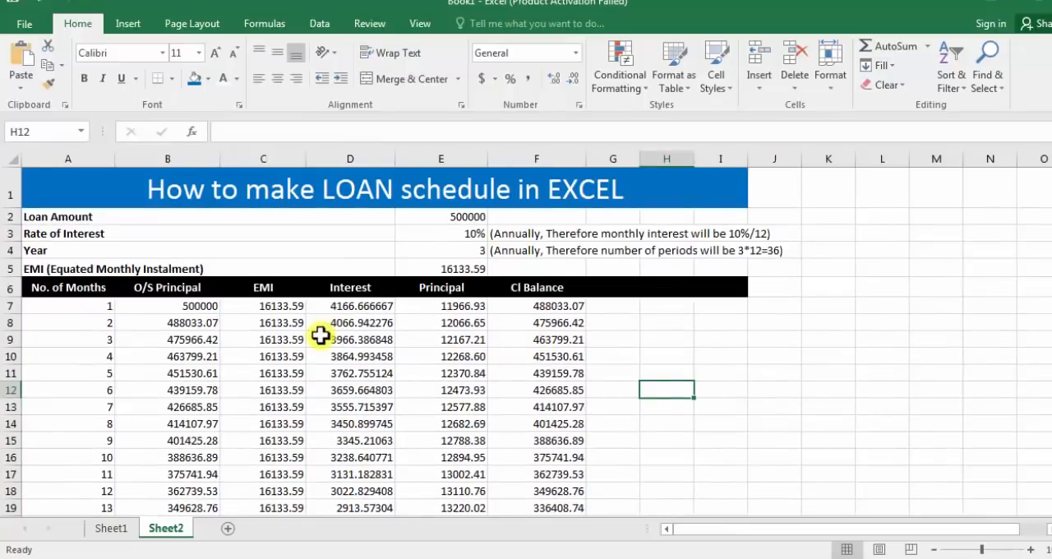
Step: Apply the comma number style to the repayment schedule amounts in B7:F42
left_click(466, 216)
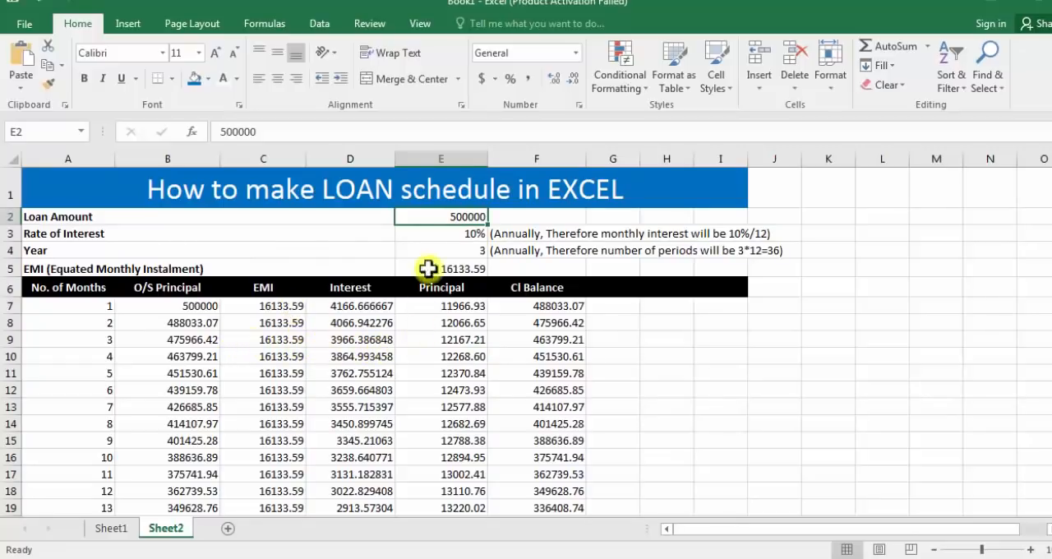
scroll(61, 364, "down", 1)
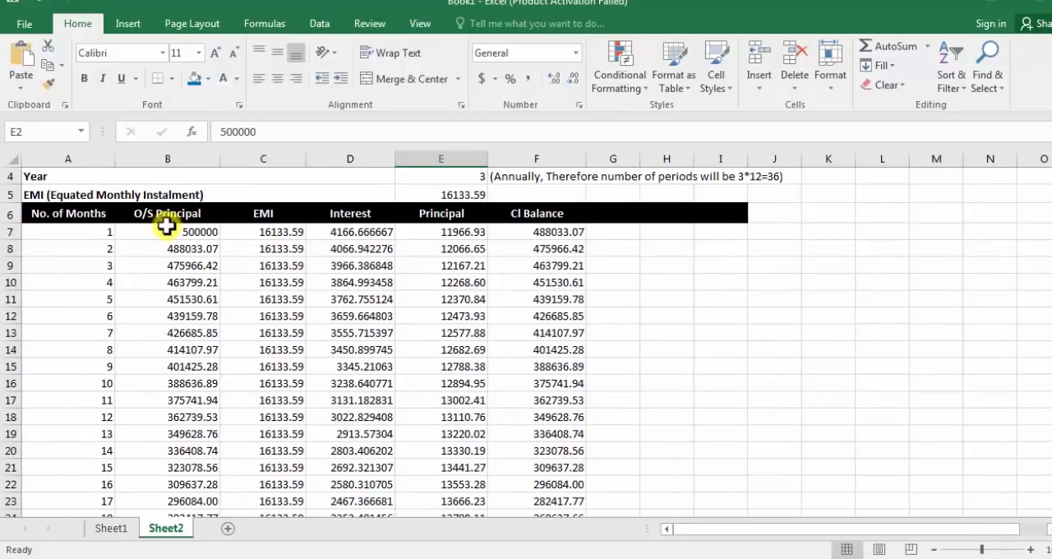
left_click_drag(166, 232, 571, 464)
scroll(571, 464, "up", 8)
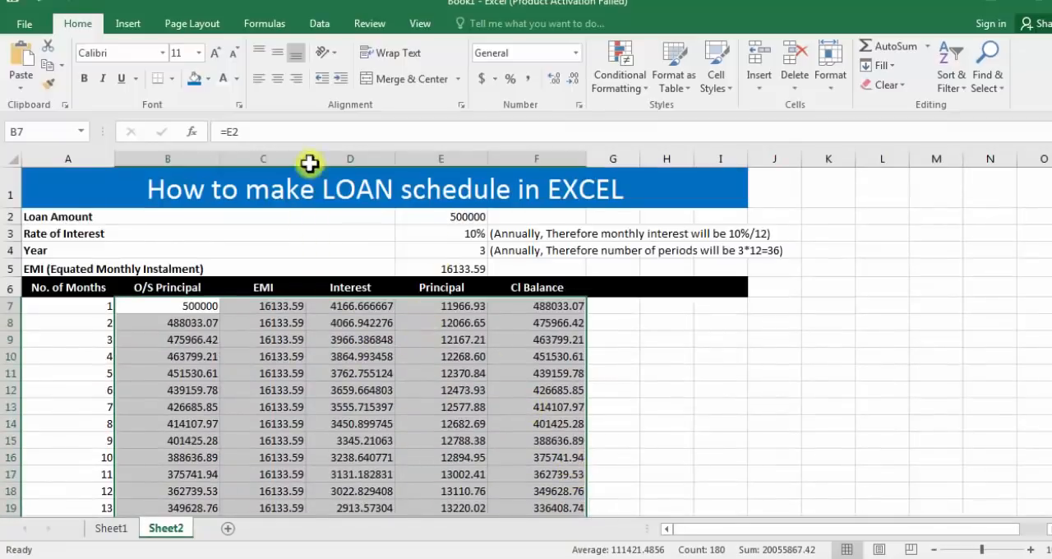
left_click(528, 79)
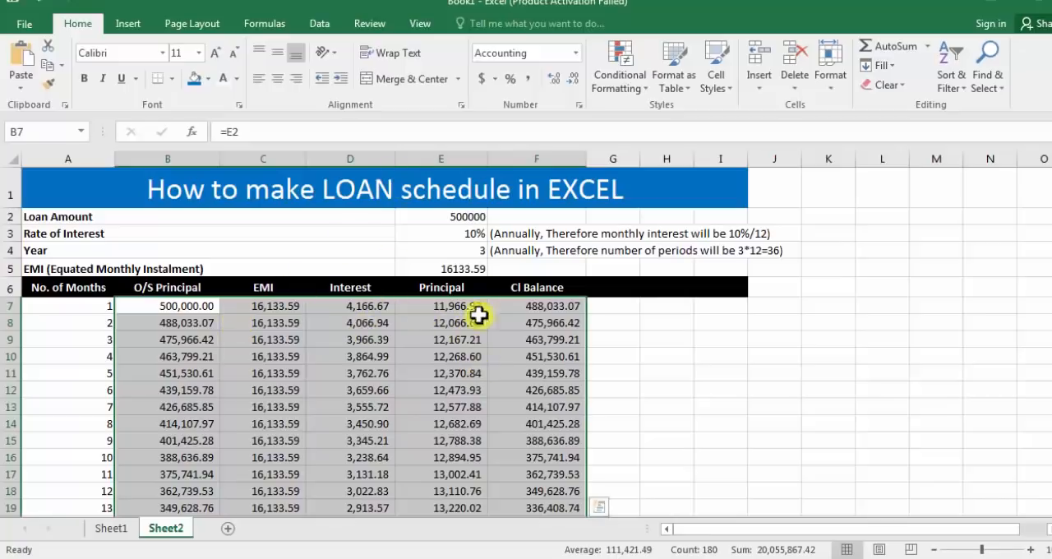
Step: Try displaying the schedule amounts without decimals and restore them to two decimal places
left_click(571, 82)
left_click(573, 82)
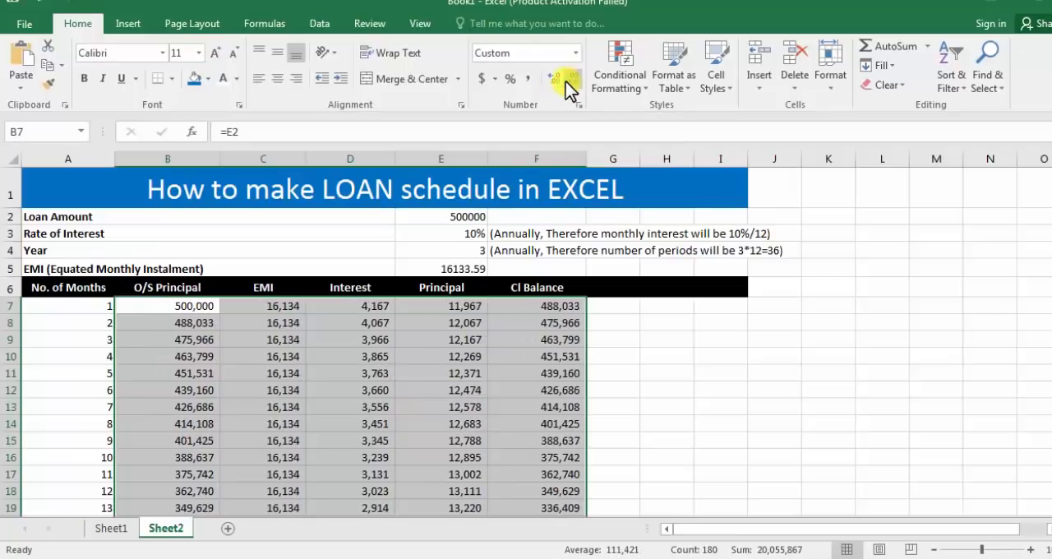
left_click(557, 80)
left_click(557, 80)
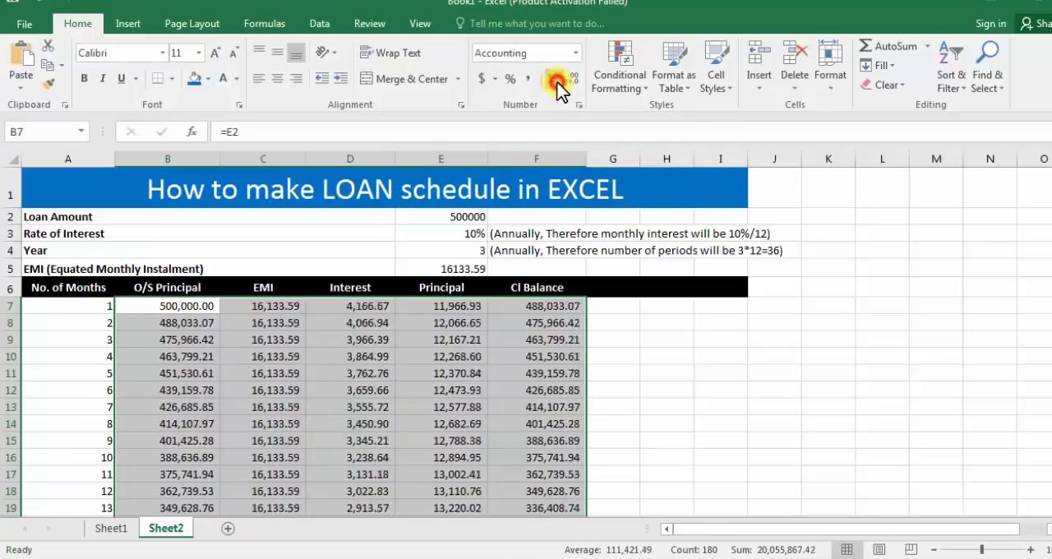
Step: Format the loan amount in E2 with a thousands separator and no decimals, and the EMI in E5 with a thousands separator and two decimals
left_click(466, 219)
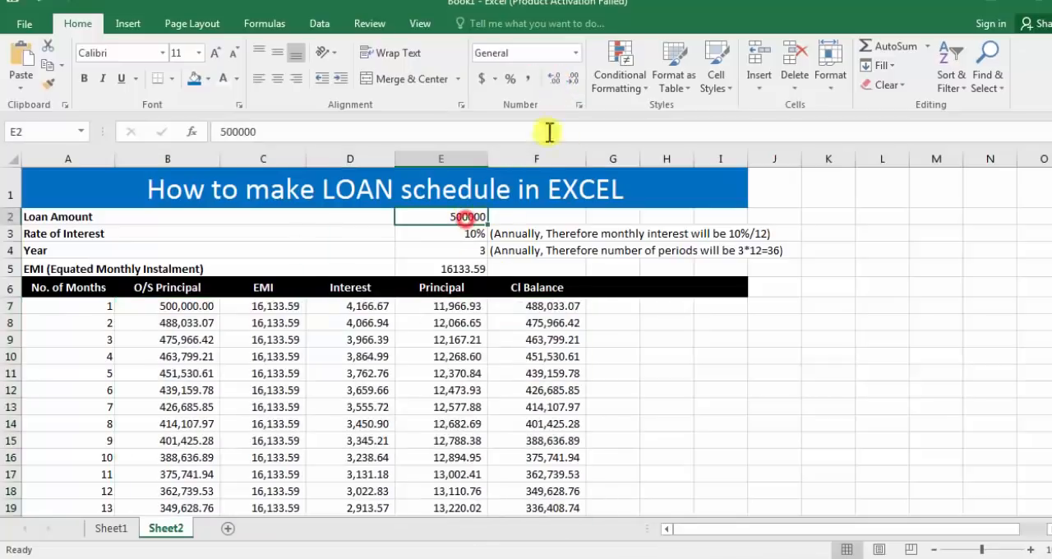
left_click(531, 80)
left_click(629, 372)
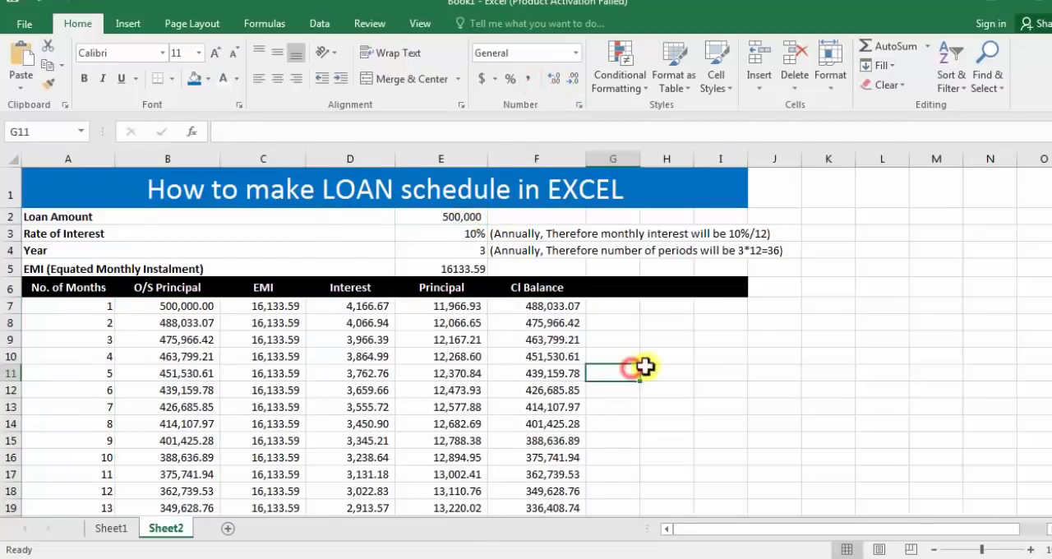
left_click(436, 268)
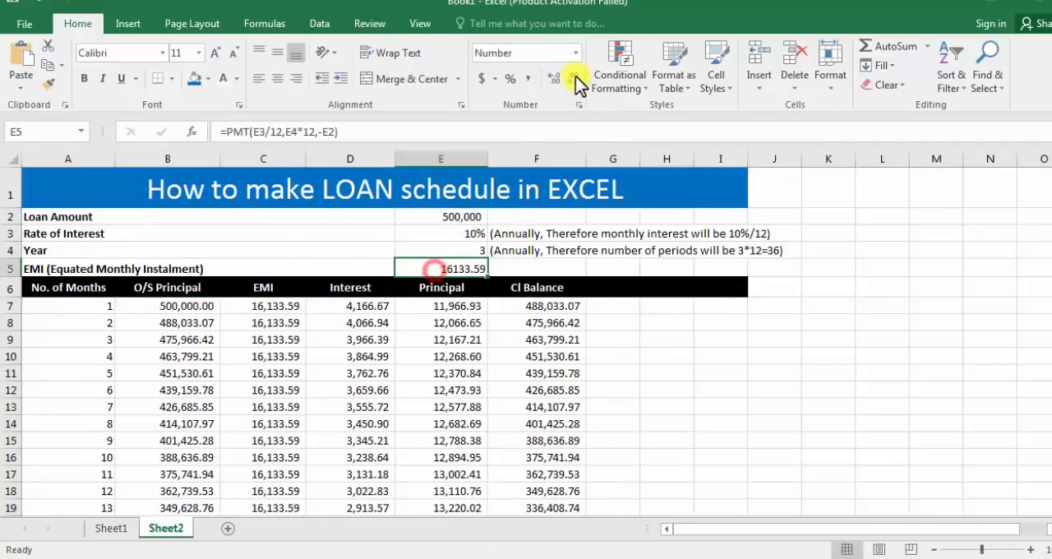
left_click(529, 80)
left_click(629, 371)
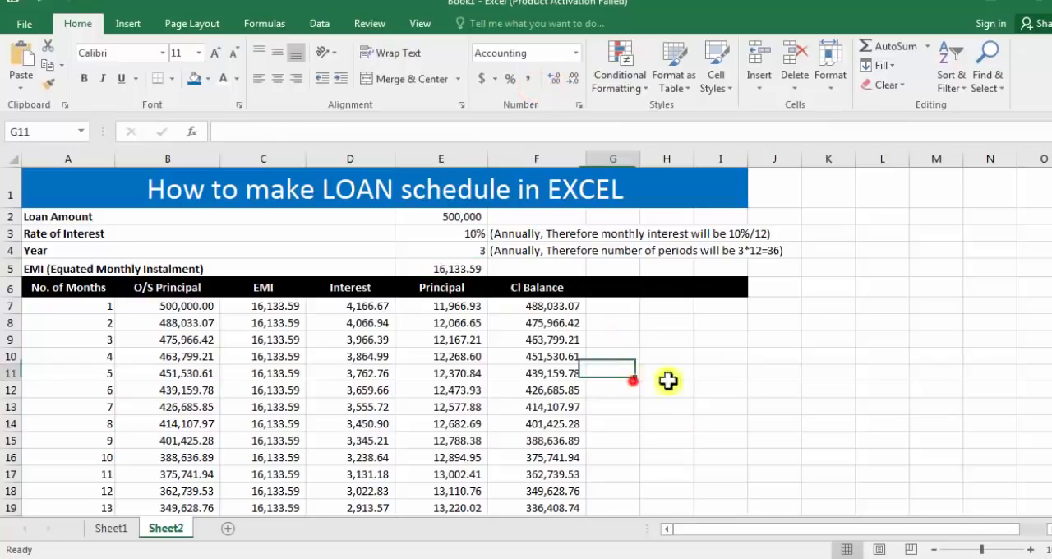
scroll(538, 463, "down", 2)
scroll(508, 465, "up", 2)
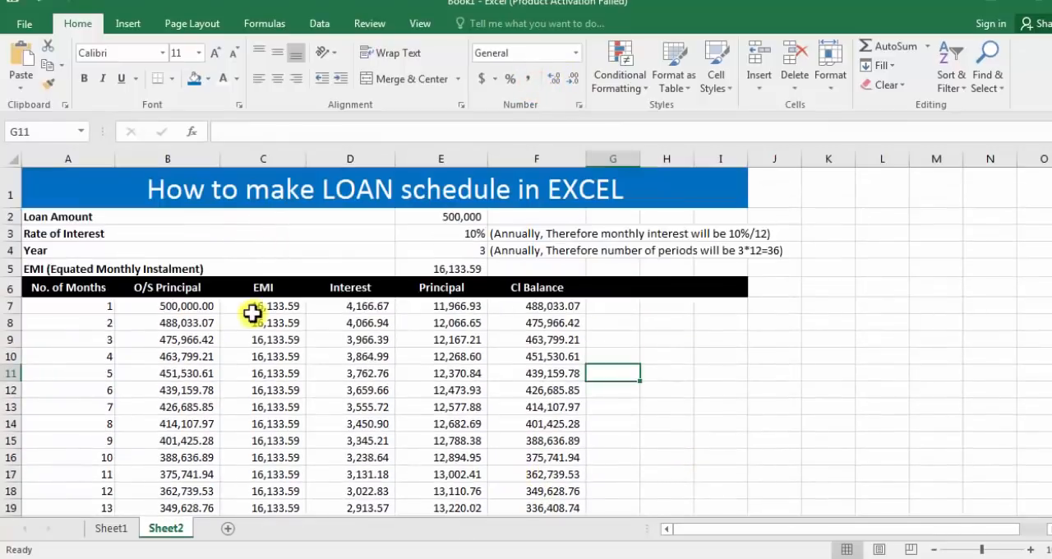